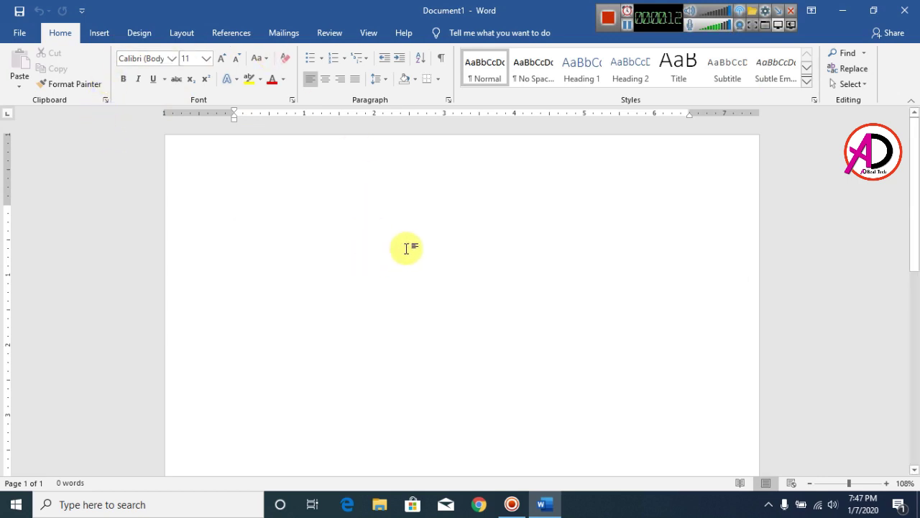
Set the page margins to the Narrow preset, 0.5" on all sides
{"action": "left_click", "coordinate": [180, 33]}
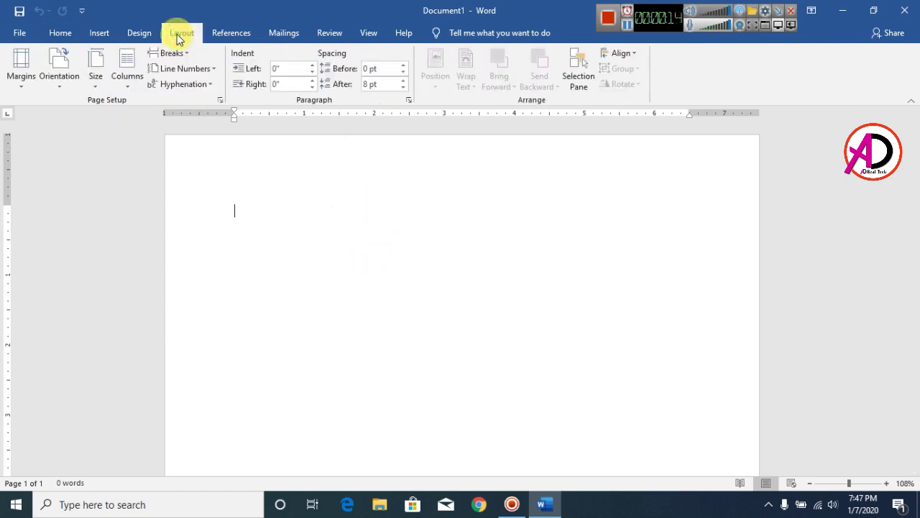
{"action": "left_click", "coordinate": [26, 85]}
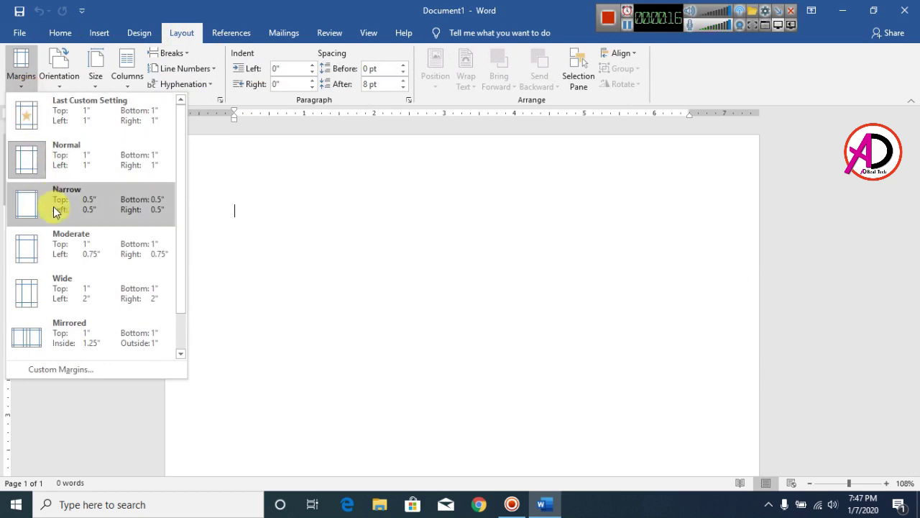
{"action": "left_click", "coordinate": [92, 207]}
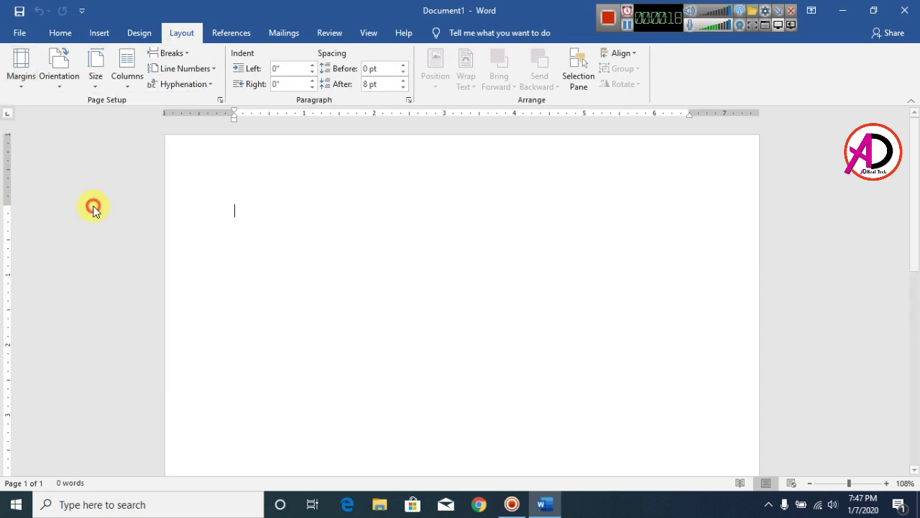
Set a custom paper size for the whole document, 7" wide and 5" high
{"action": "left_click", "coordinate": [97, 84]}
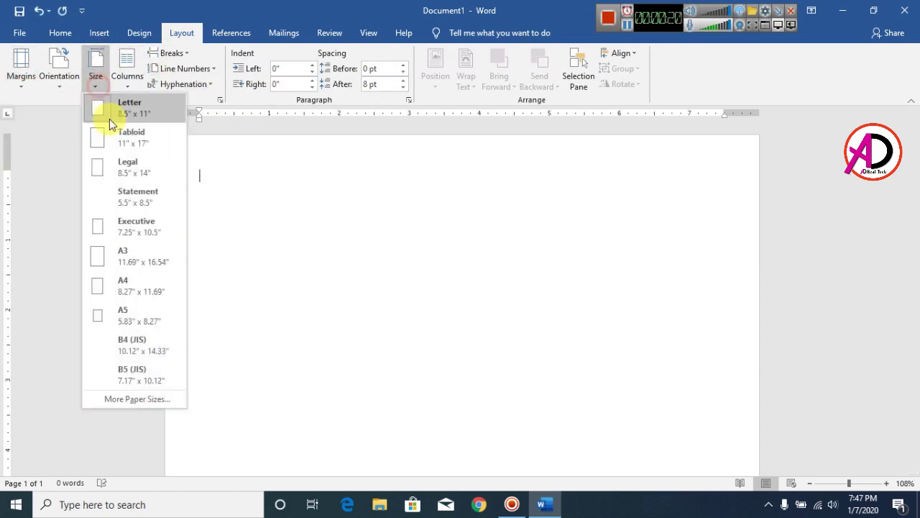
{"action": "left_click", "coordinate": [147, 399]}
{"action": "left_click", "coordinate": [374, 134]}
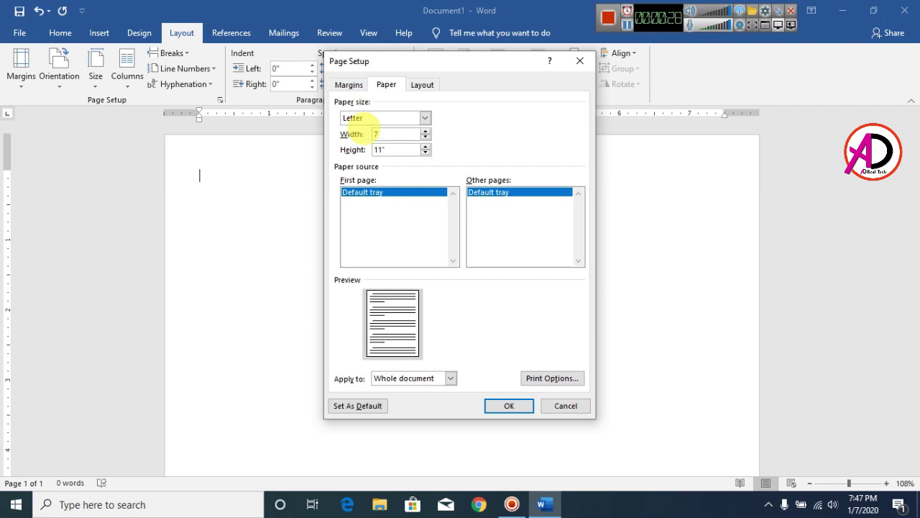
{"action": "key", "text": "Tab"}
{"action": "type", "text": "5"}
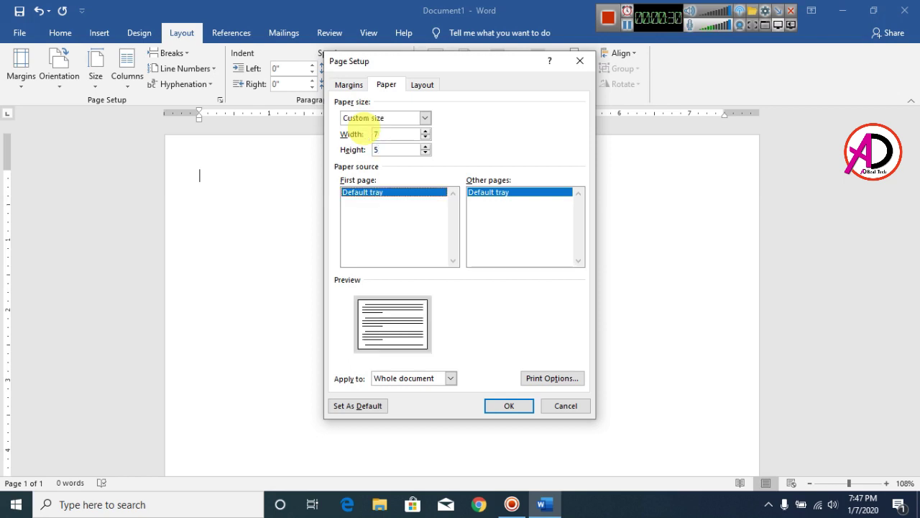
{"action": "double_click", "coordinate": [388, 134]}
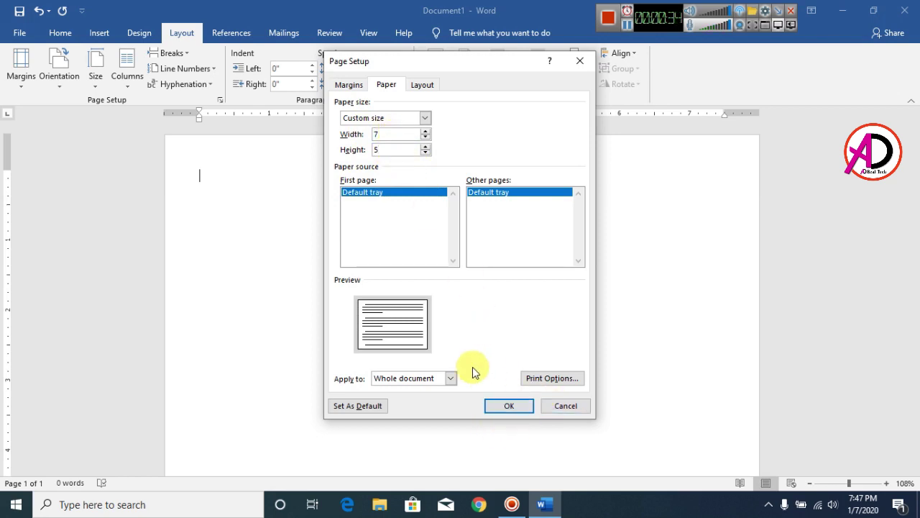
{"action": "left_click", "coordinate": [508, 407]}
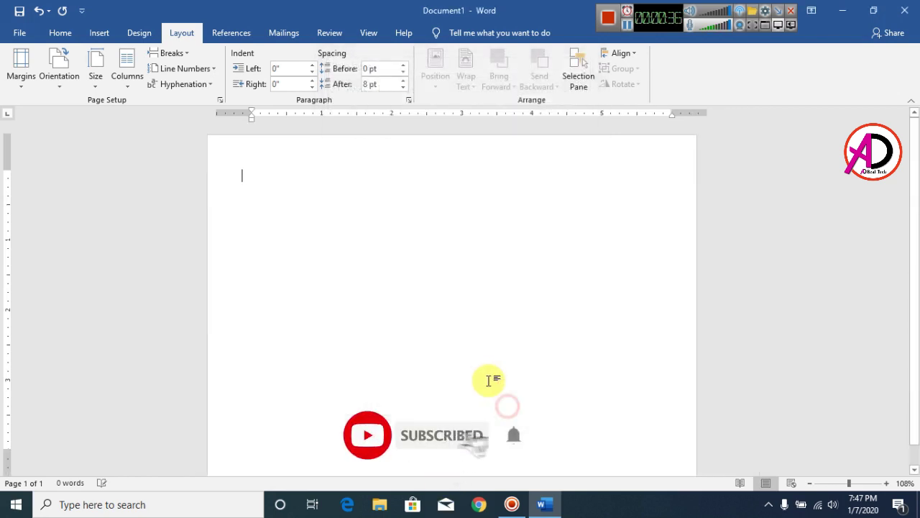
Draw a rectangle from the page's top-left corner along its left edge, about 4.96" high, and adjust its width to about 2.9"
{"action": "left_click", "coordinate": [810, 483]}
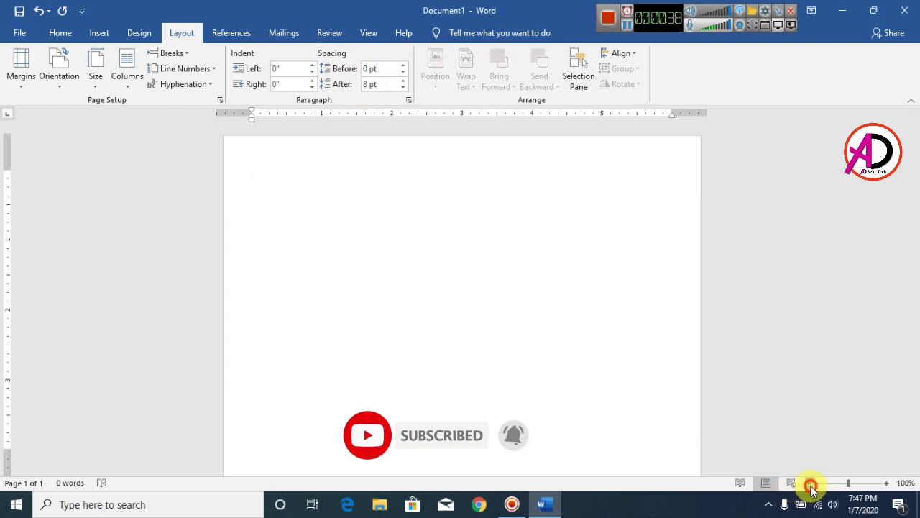
{"action": "left_click", "coordinate": [809, 483]}
{"action": "left_click", "coordinate": [889, 484]}
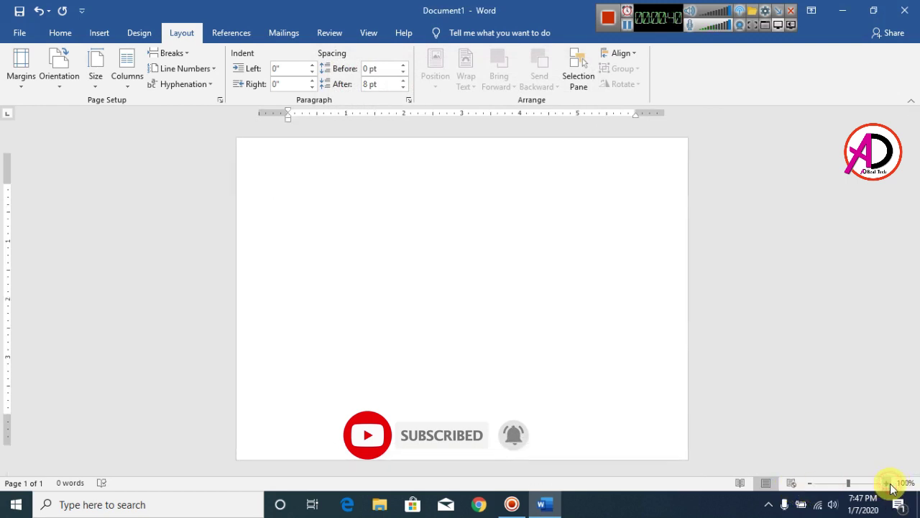
{"action": "left_click", "coordinate": [100, 34]}
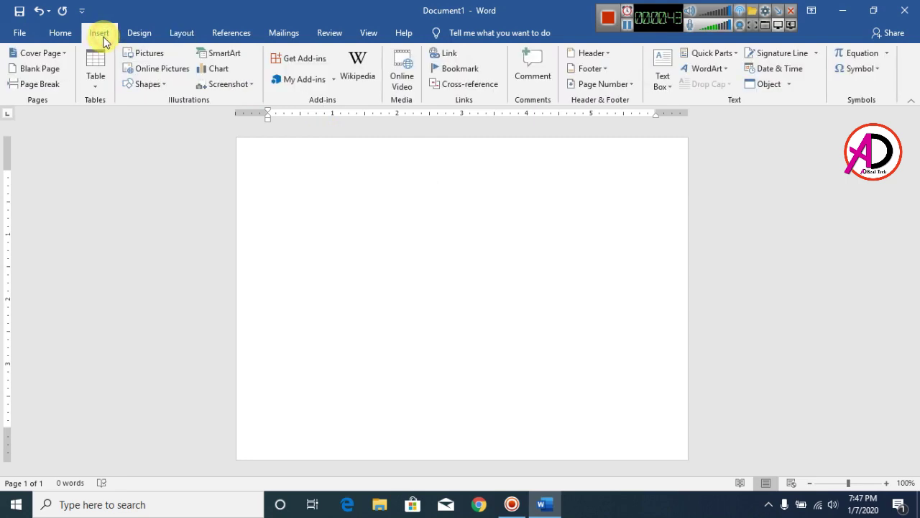
{"action": "left_click", "coordinate": [148, 86]}
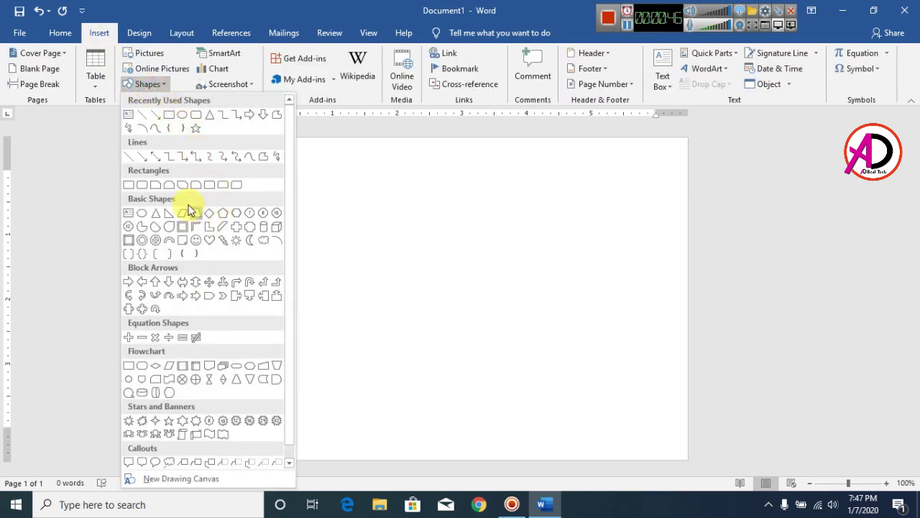
{"action": "left_click", "coordinate": [168, 117]}
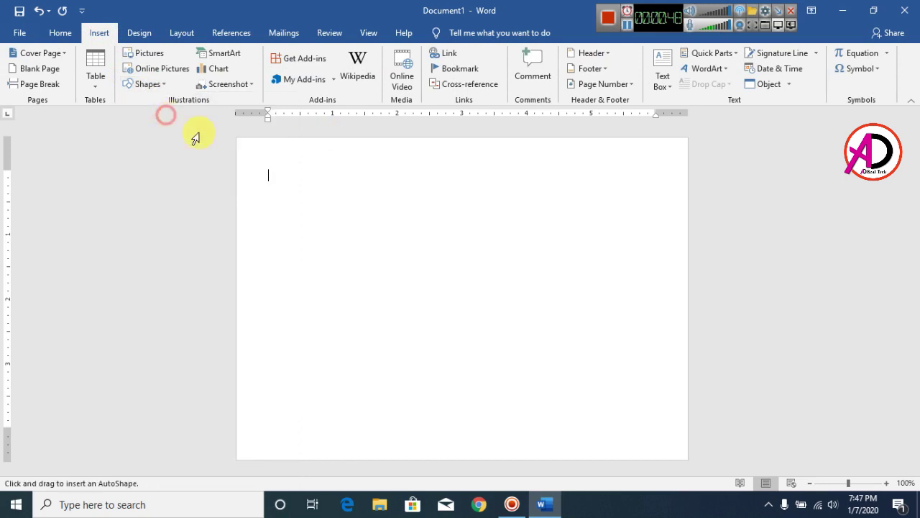
{"action": "mouse_move", "coordinate": [237, 136]}
{"action": "left_mouse_down"}
{"action": "mouse_move", "coordinate": [378, 409]}
{"action": "mouse_move", "coordinate": [434, 457]}
{"action": "left_mouse_up"}
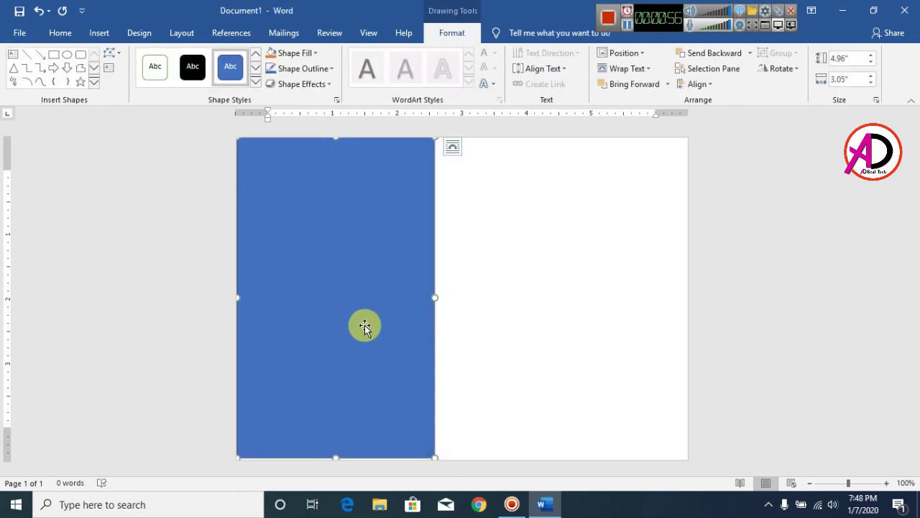
{"action": "left_click_drag", "start_coordinate": [434, 301], "coordinate": [424, 302]}
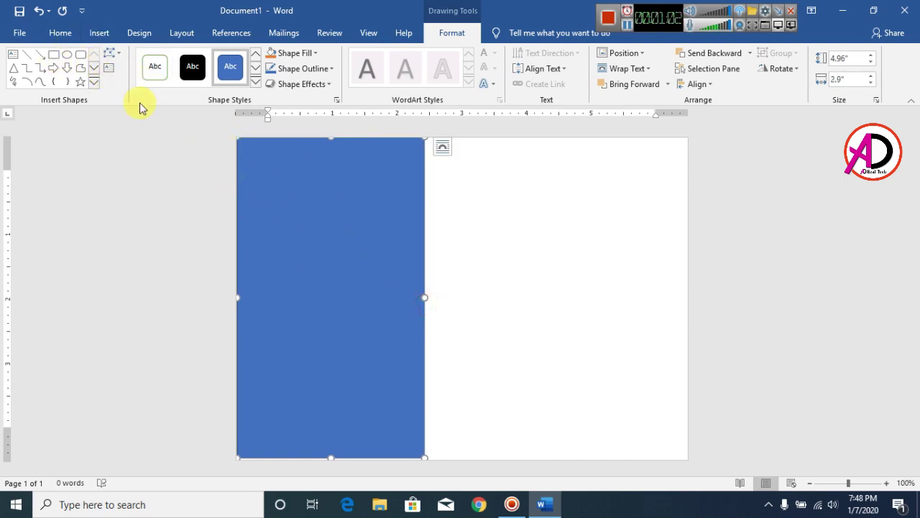
Edit the rectangle's points: add one on its bottom edge and delete the bottom-right corner point to slant the right side
{"action": "left_click", "coordinate": [113, 55]}
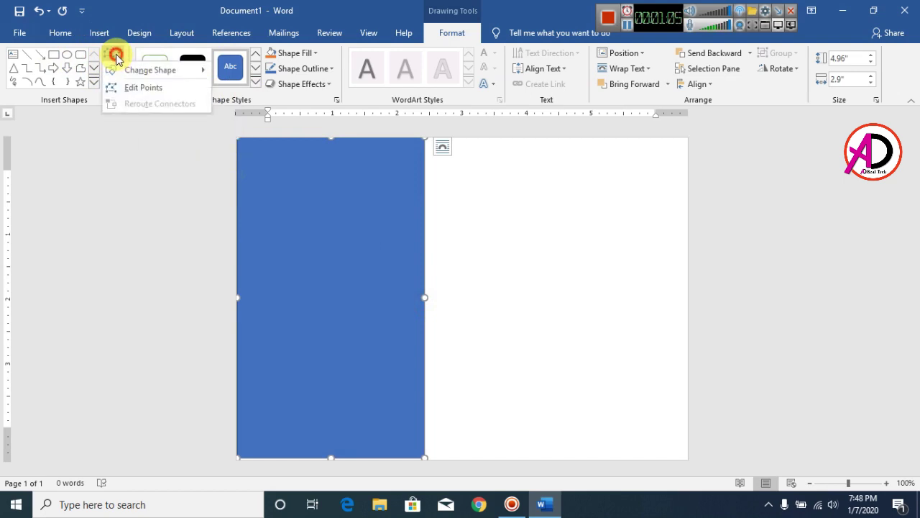
{"action": "left_click", "coordinate": [167, 92]}
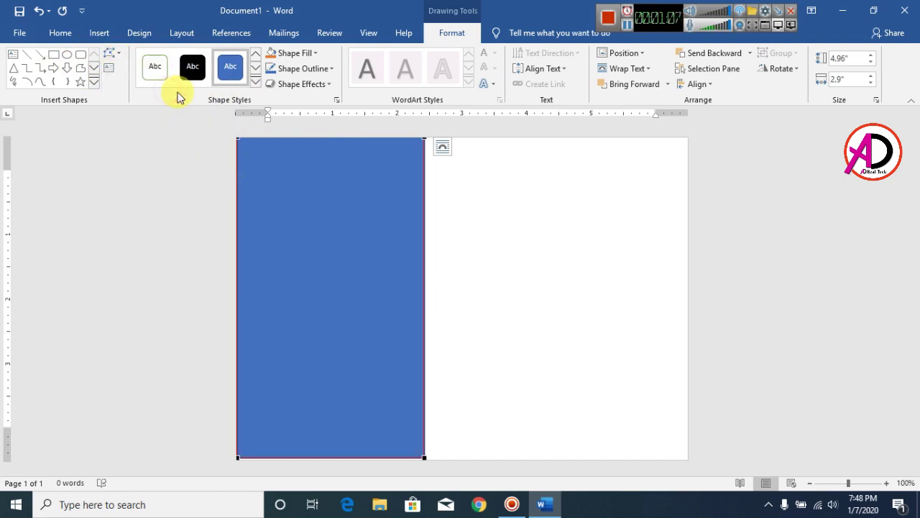
{"action": "right_click", "coordinate": [361, 457]}
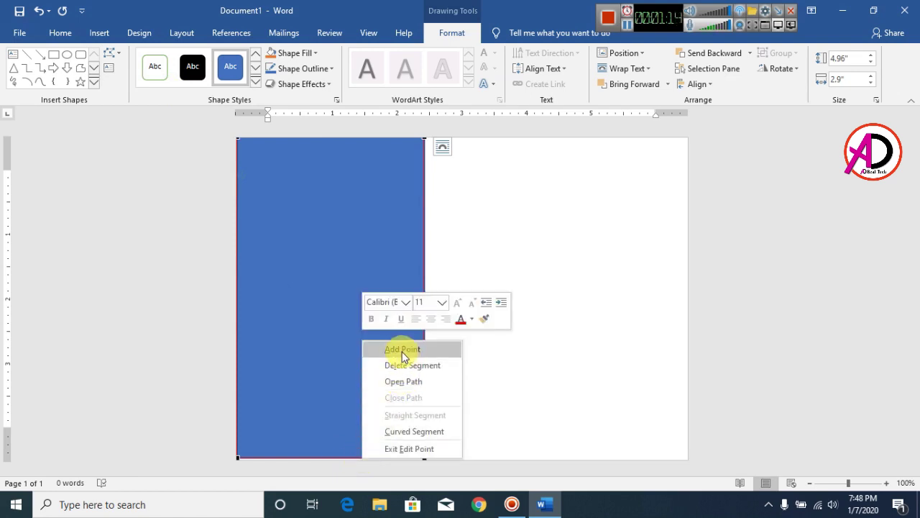
{"action": "left_click", "coordinate": [401, 349]}
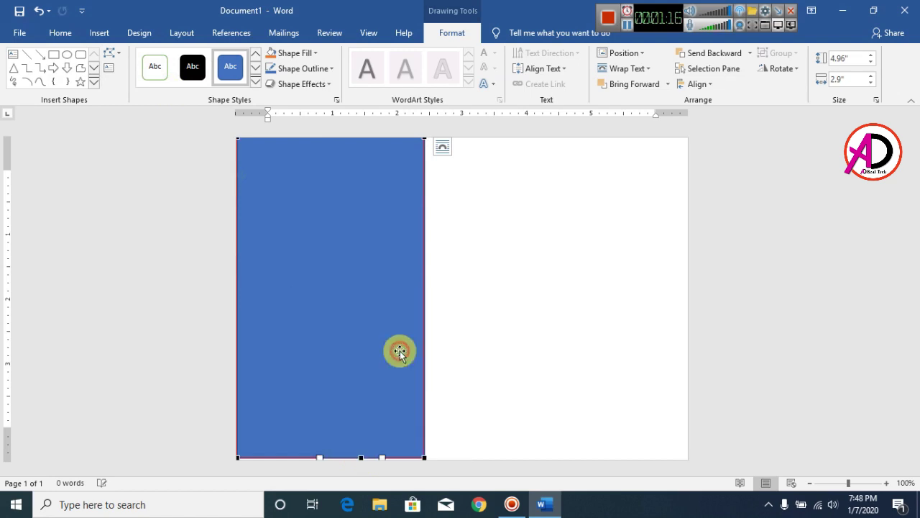
{"action": "right_click", "coordinate": [424, 457]}
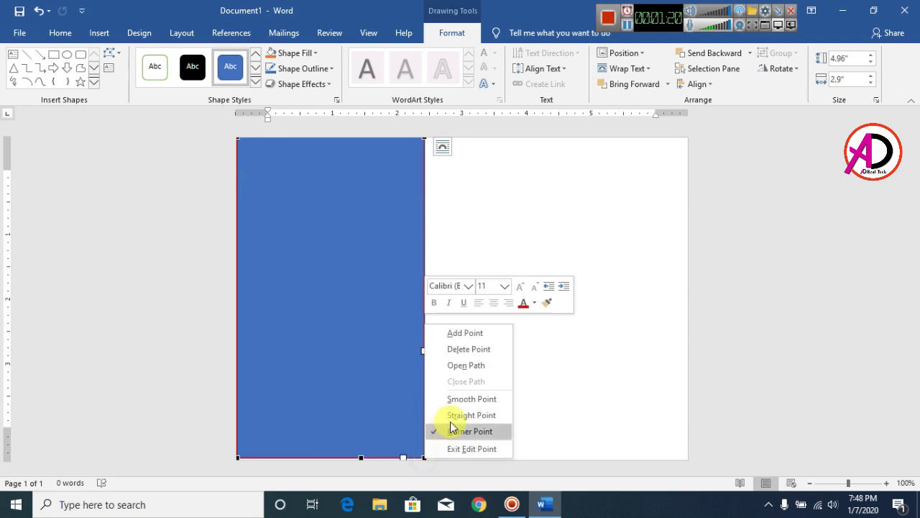
{"action": "left_click", "coordinate": [451, 350]}
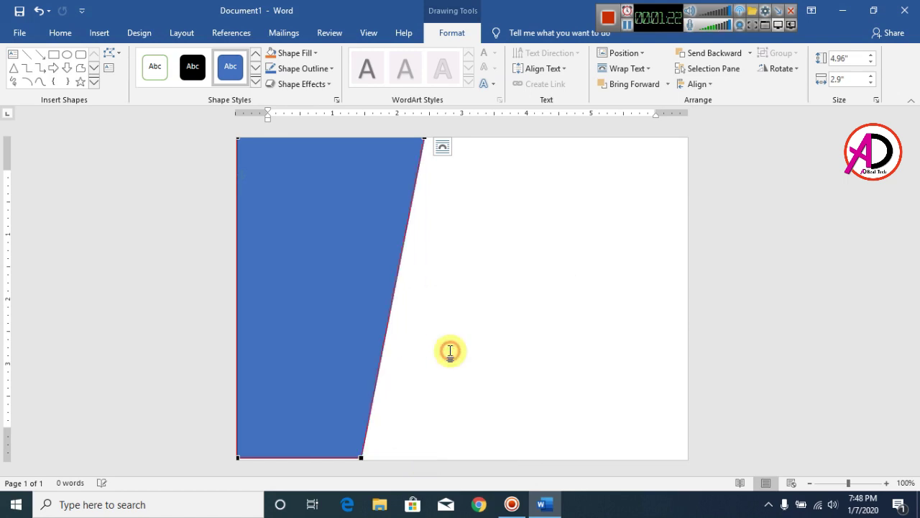
{"action": "left_click", "coordinate": [423, 324]}
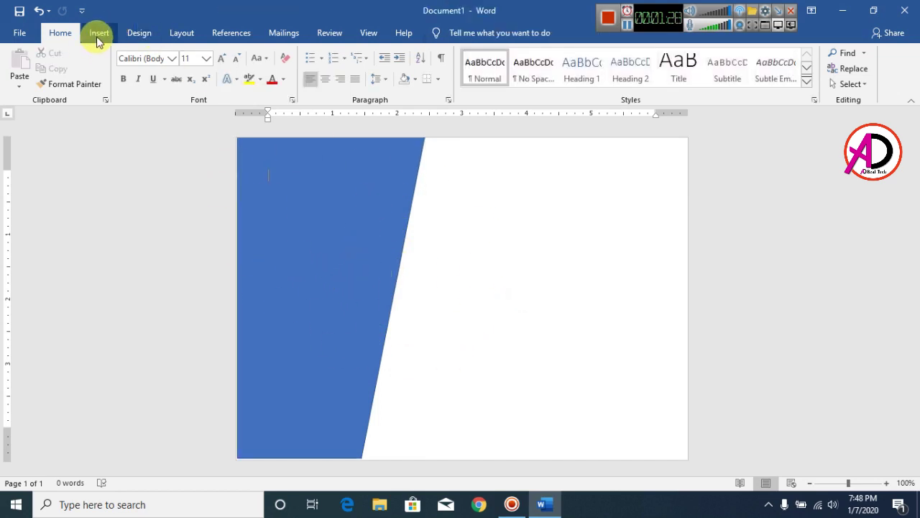
Fill the slanted shape with dark orange and apply the dark-variation diagonal gradient that is darkest at the lower left
{"action": "left_click", "coordinate": [366, 233]}
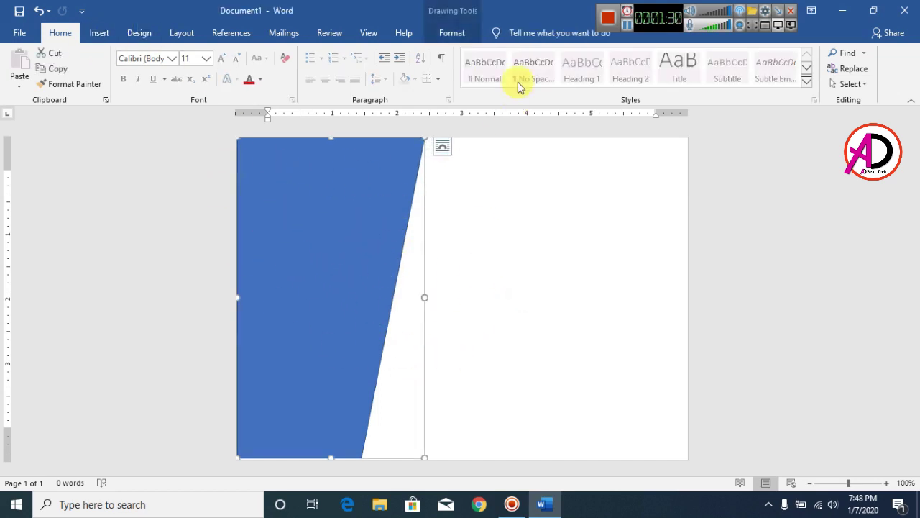
{"action": "left_click", "coordinate": [449, 33]}
{"action": "left_click", "coordinate": [292, 54]}
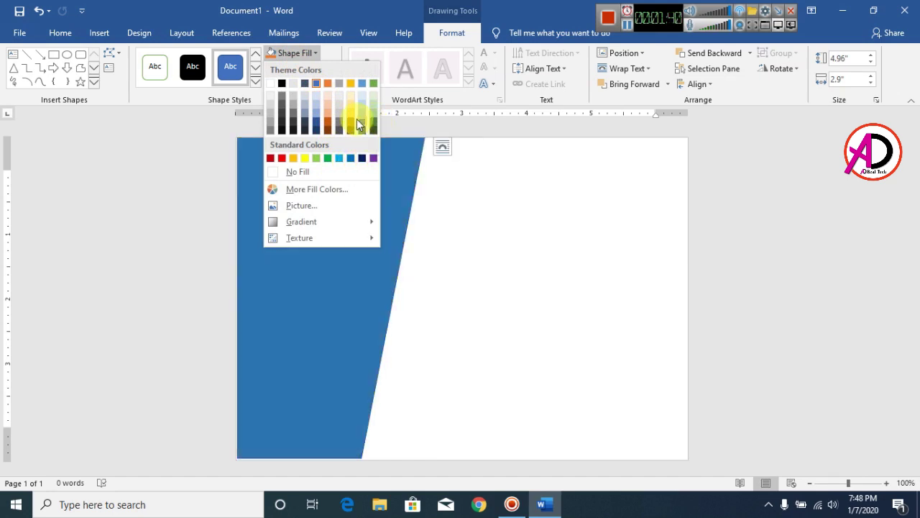
{"action": "left_click", "coordinate": [330, 128]}
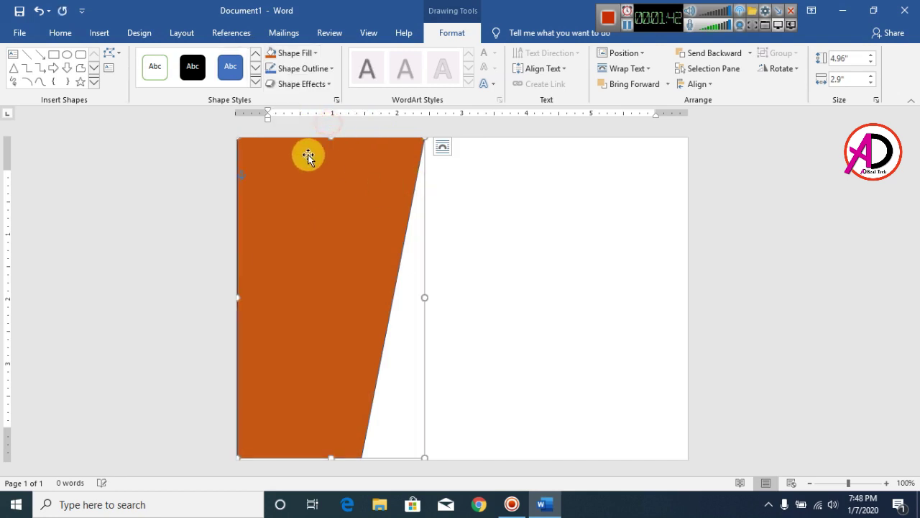
{"action": "left_click", "coordinate": [301, 56]}
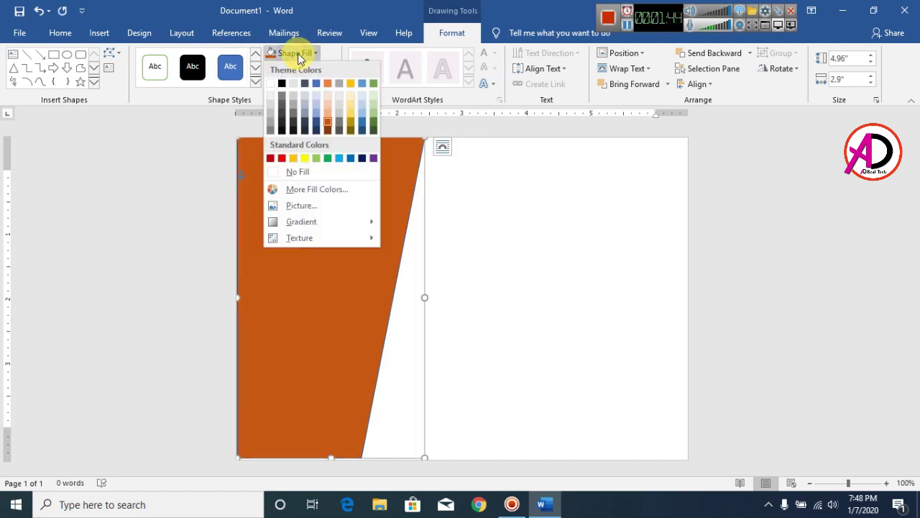
{"action": "mouse_move", "coordinate": [325, 225]}
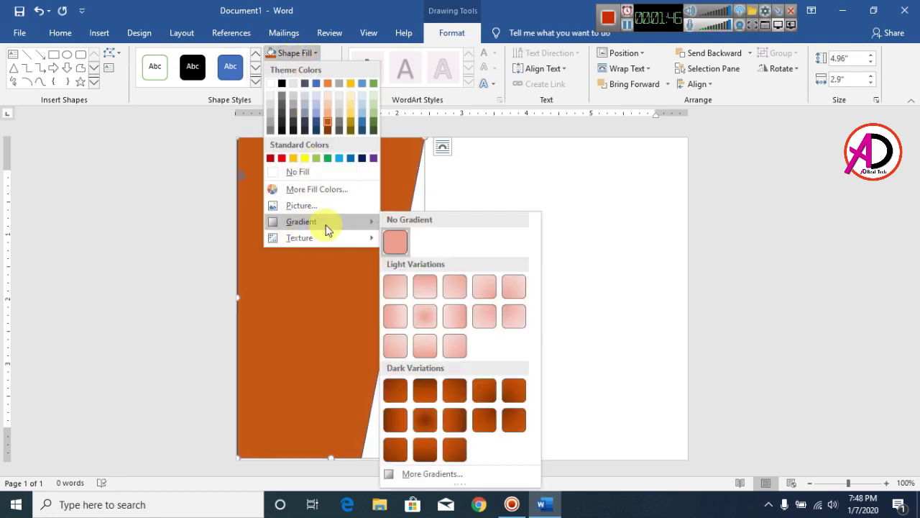
{"action": "left_click", "coordinate": [396, 450]}
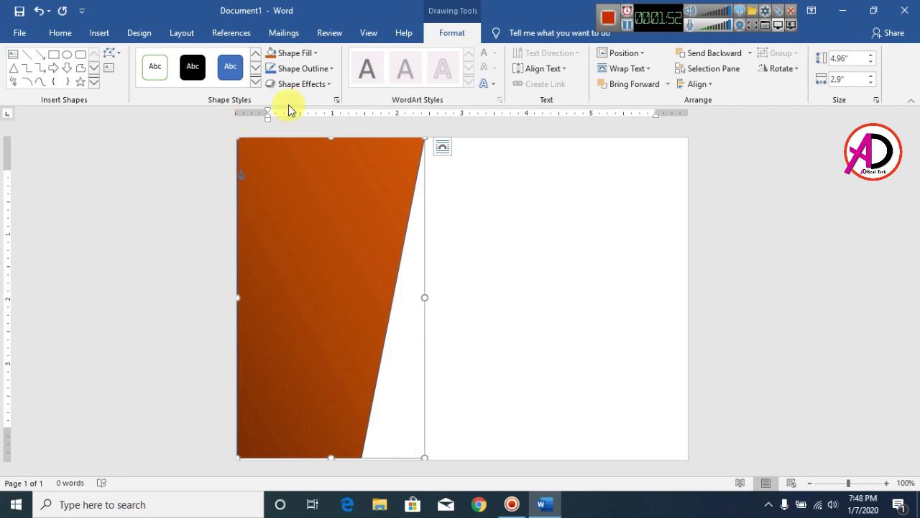
Remove the gradient shape's outline and stretch its bottom edge to the page's lower edge, making it about 4.99" high
{"action": "left_click", "coordinate": [301, 69]}
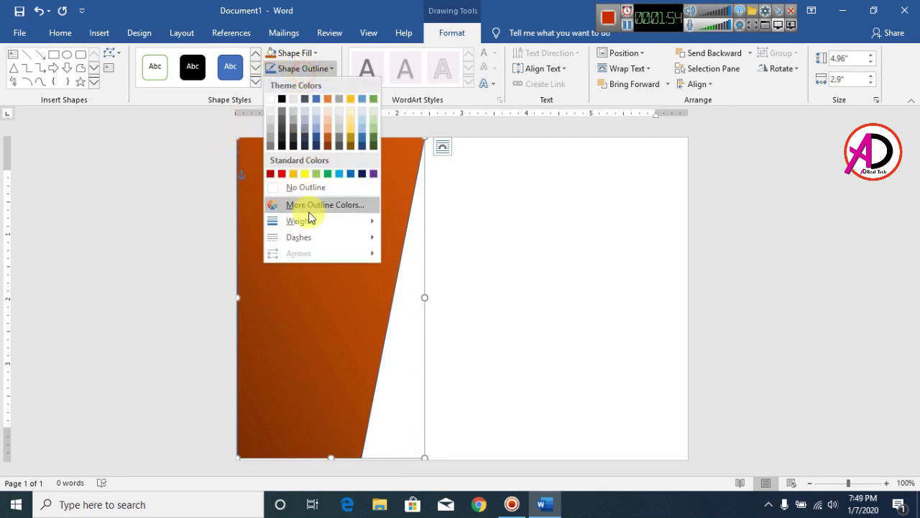
{"action": "left_click", "coordinate": [302, 187]}
{"action": "left_click", "coordinate": [551, 288]}
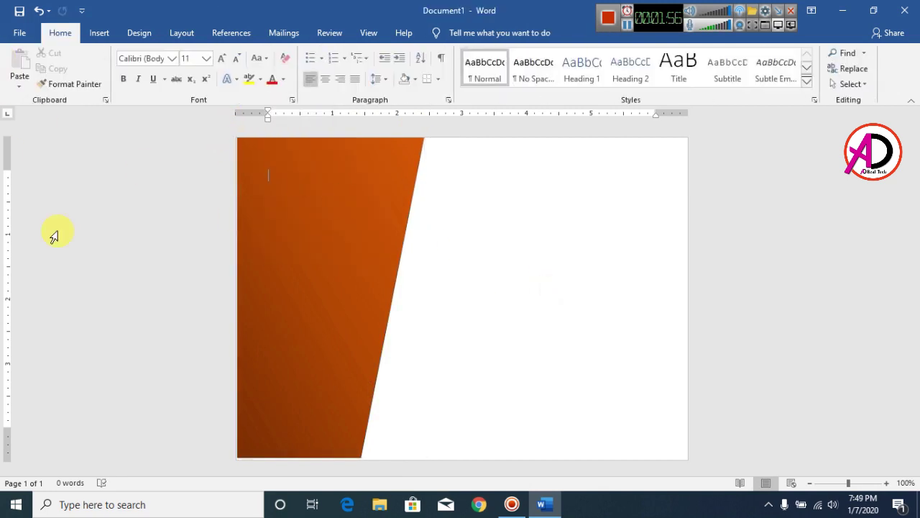
{"action": "double_click", "coordinate": [336, 339]}
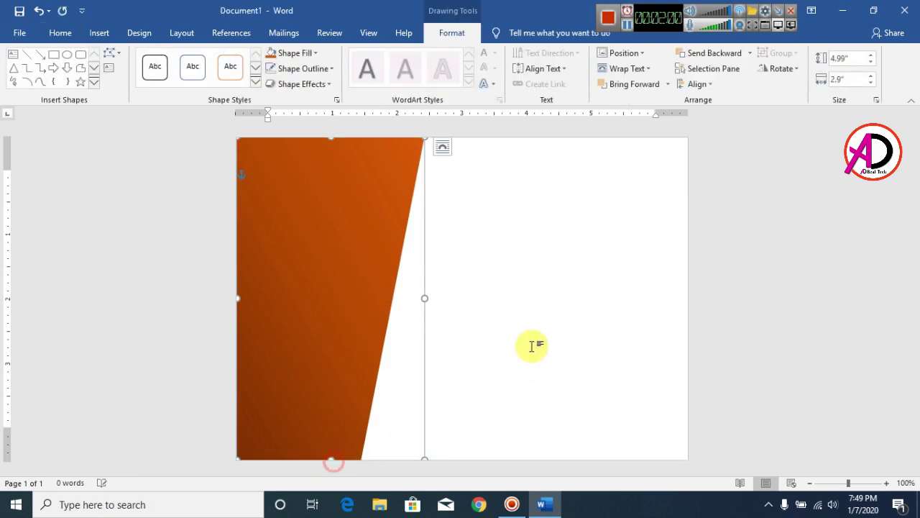
{"action": "left_click", "coordinate": [570, 267]}
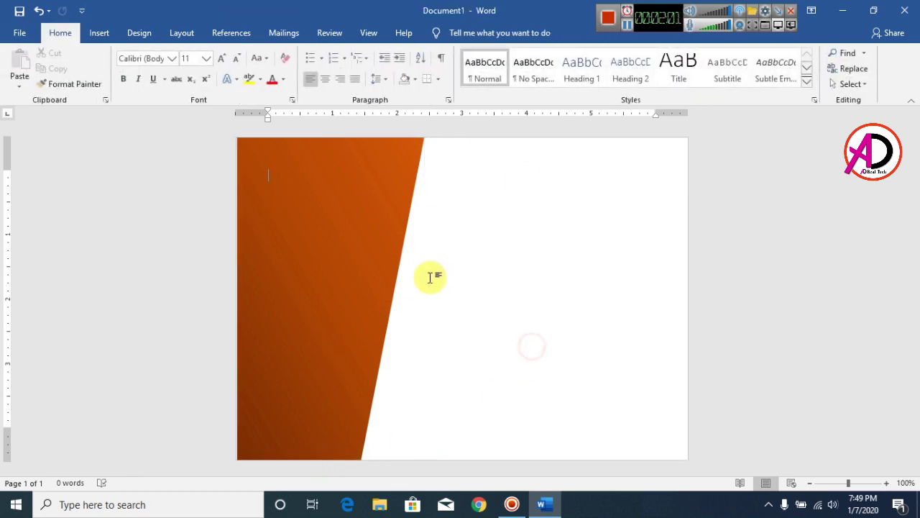
Draw a circle about 3.08" in diameter and position it over the middle of the orange panel, overlapping its slanted edge
{"action": "left_click", "coordinate": [101, 35]}
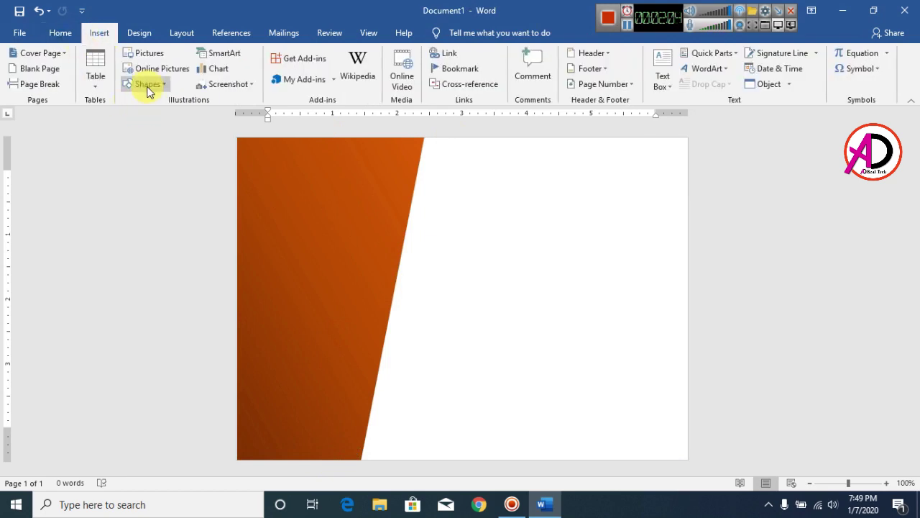
{"action": "left_click", "coordinate": [146, 85]}
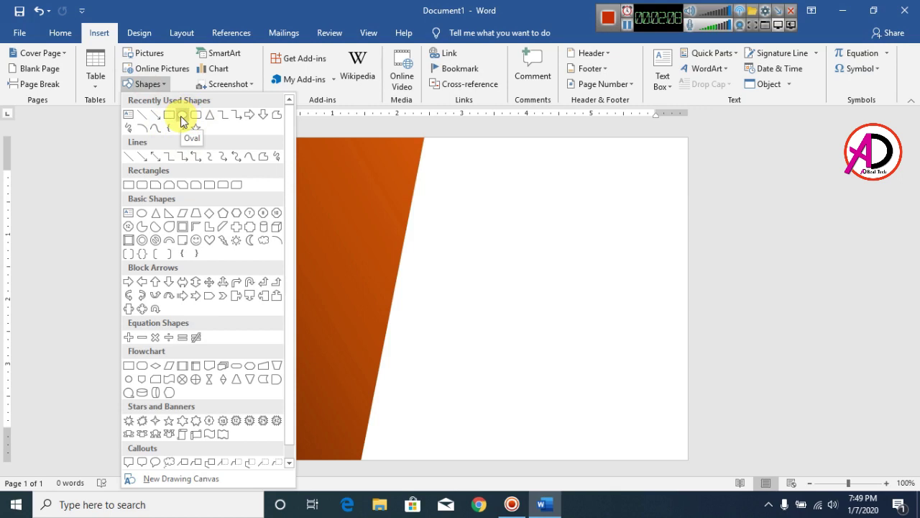
{"action": "left_click", "coordinate": [180, 115]}
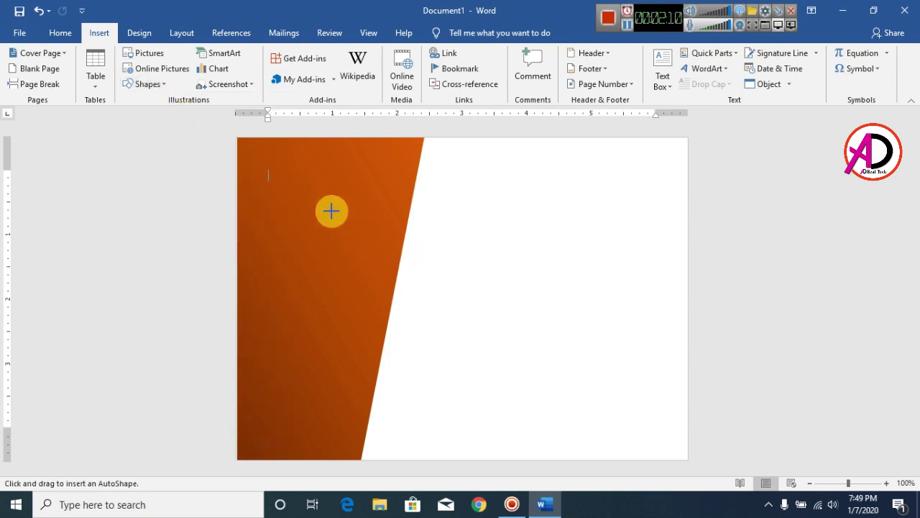
{"action": "left_click_drag", "start_coordinate": [302, 181], "coordinate": [499, 364]}
{"action": "left_click_drag", "start_coordinate": [456, 323], "coordinate": [389, 331]}
{"action": "left_click", "coordinate": [499, 321]}
{"action": "left_click", "coordinate": [347, 278]}
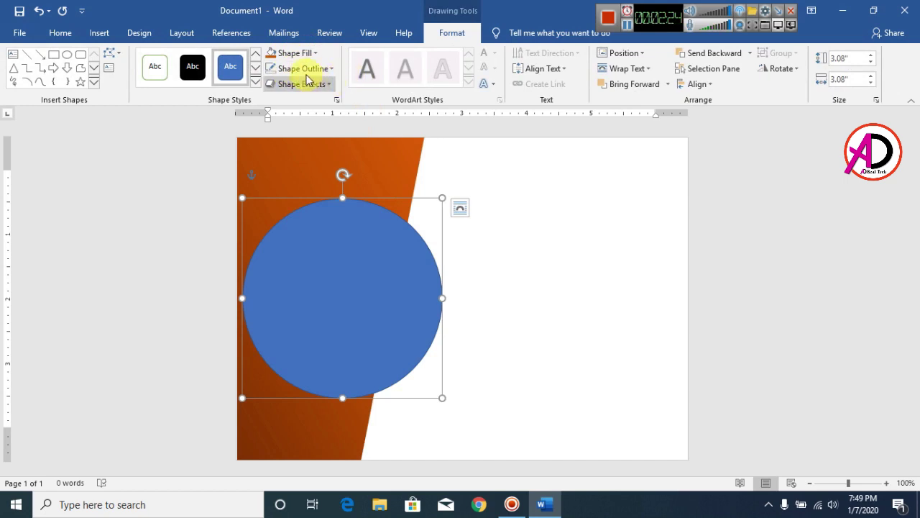
Remove the circle's outline and fill it with the flowers-and-butterflies picture from the Desktop folder
{"action": "left_click", "coordinate": [308, 68]}
{"action": "left_click", "coordinate": [321, 187]}
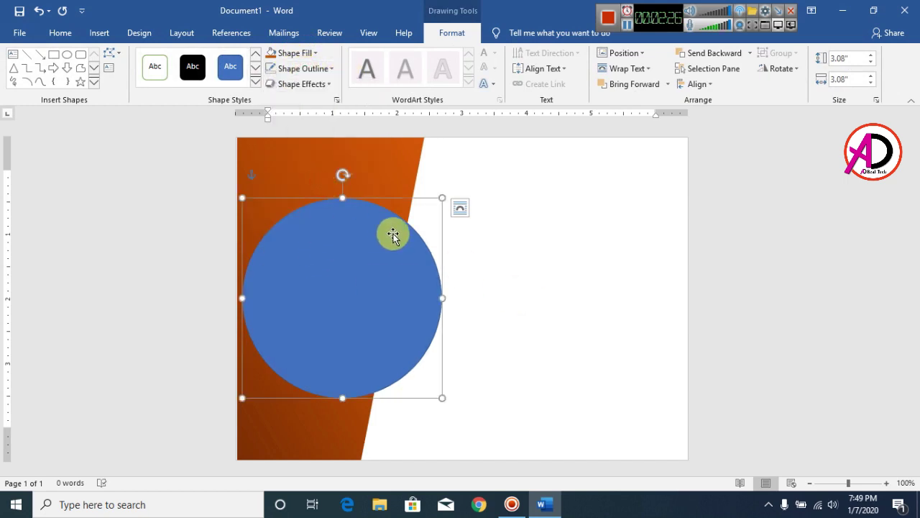
{"action": "left_click", "coordinate": [286, 54]}
{"action": "mouse_move", "coordinate": [305, 224]}
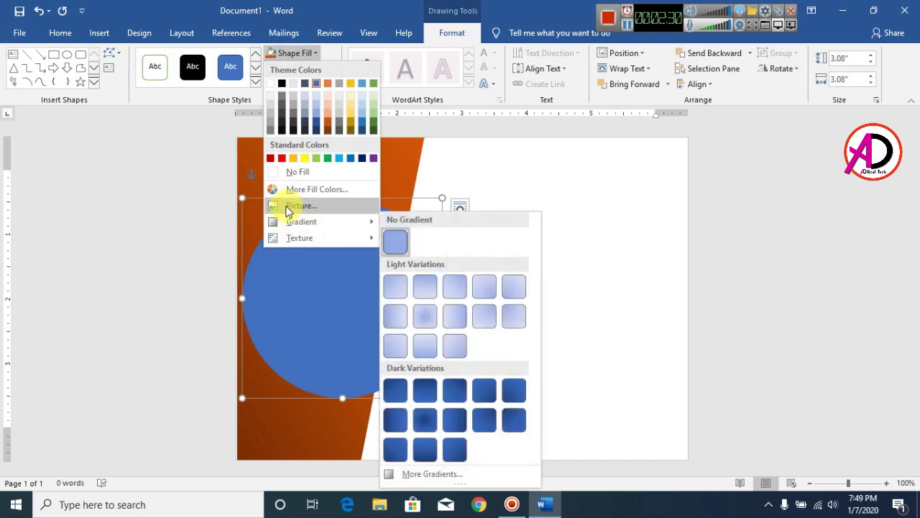
{"action": "left_click", "coordinate": [295, 205]}
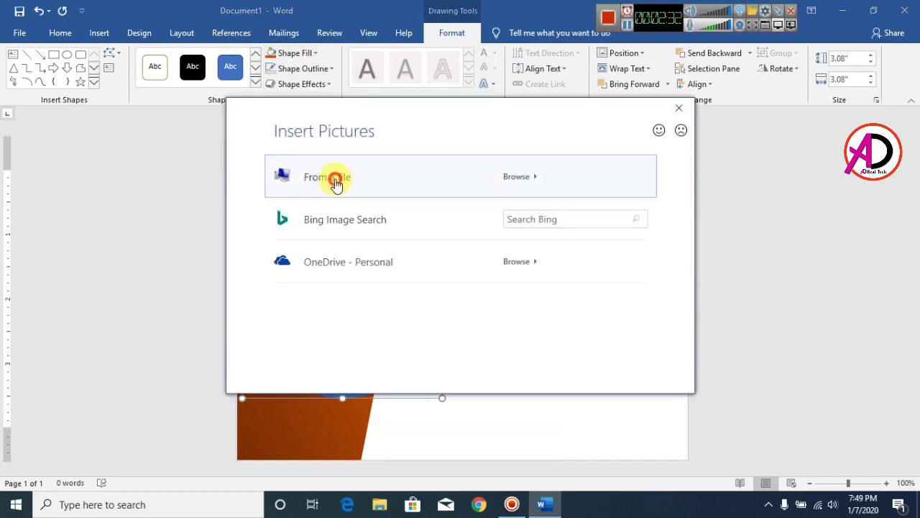
{"action": "left_click", "coordinate": [335, 181]}
{"action": "left_click", "coordinate": [70, 76]}
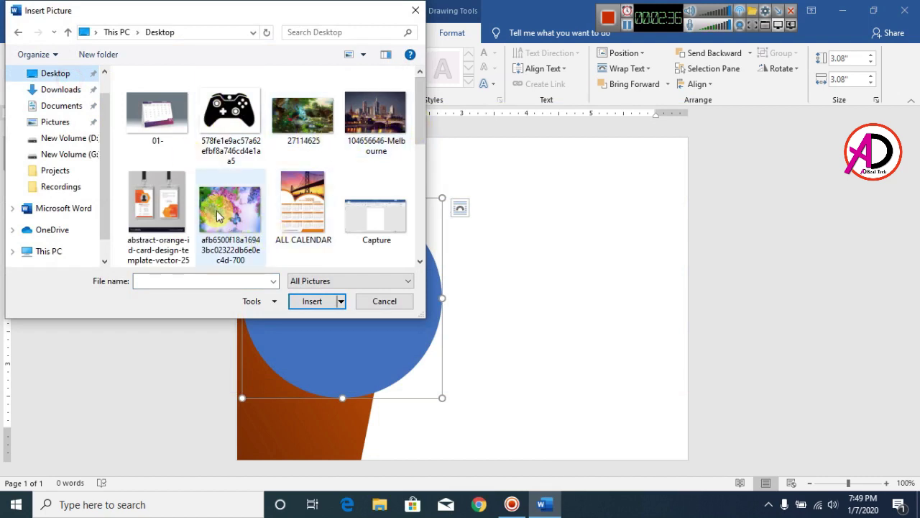
{"action": "left_click", "coordinate": [248, 248]}
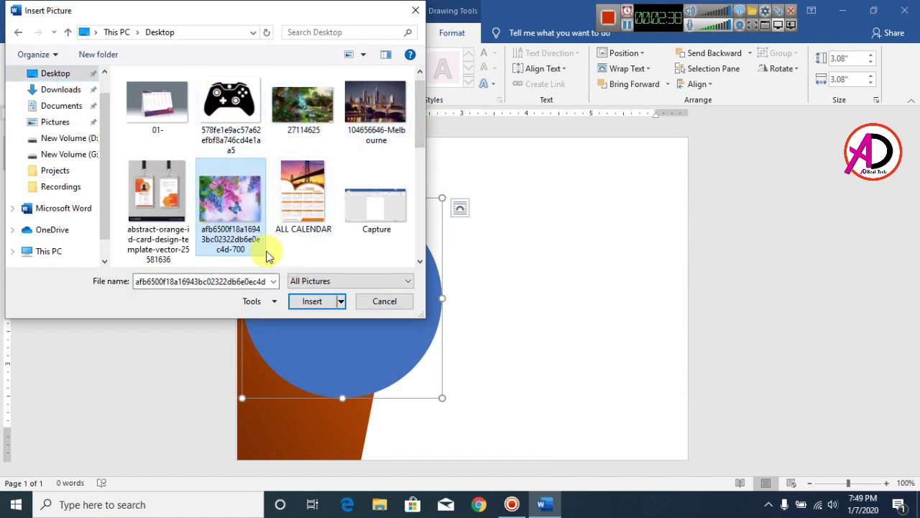
{"action": "left_click", "coordinate": [316, 302]}
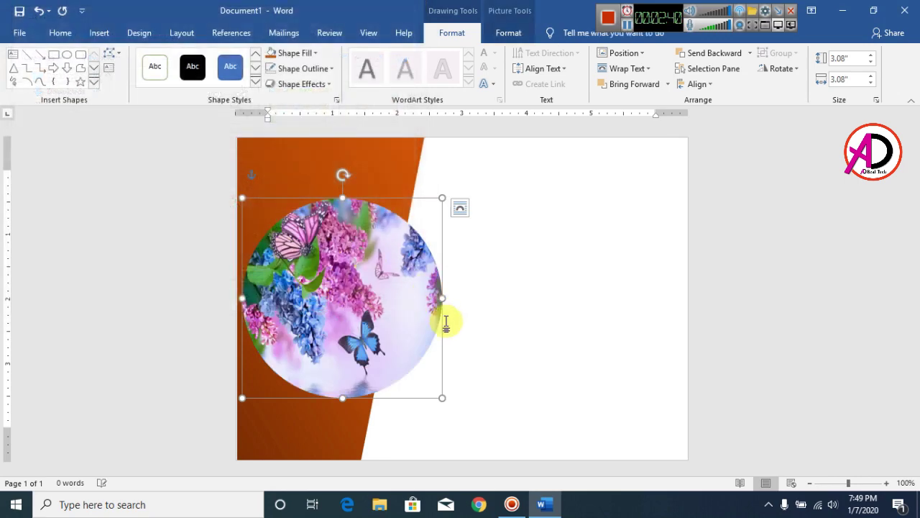
{"action": "left_click", "coordinate": [554, 324]}
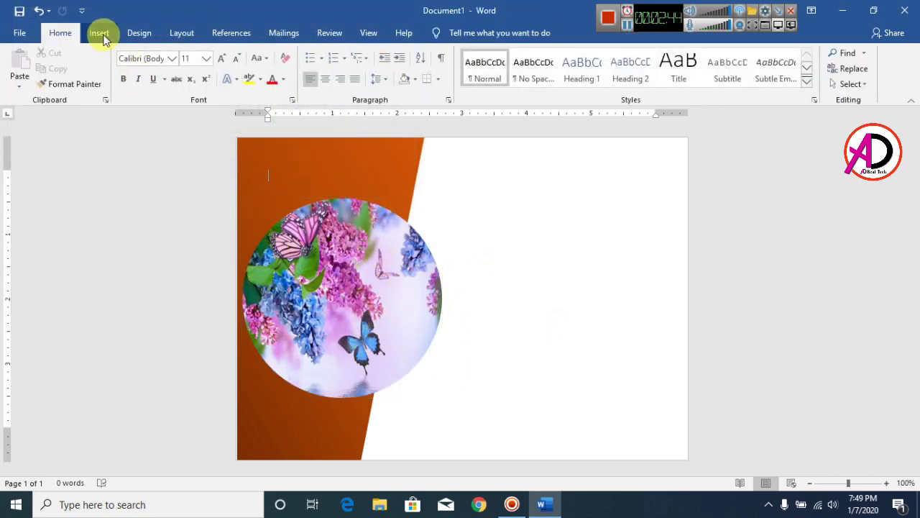
Draw a donut shape about 3.56" in diameter beside the picture circle and widen its hole to form a ring
{"action": "left_click", "coordinate": [100, 33]}
{"action": "left_click", "coordinate": [148, 84]}
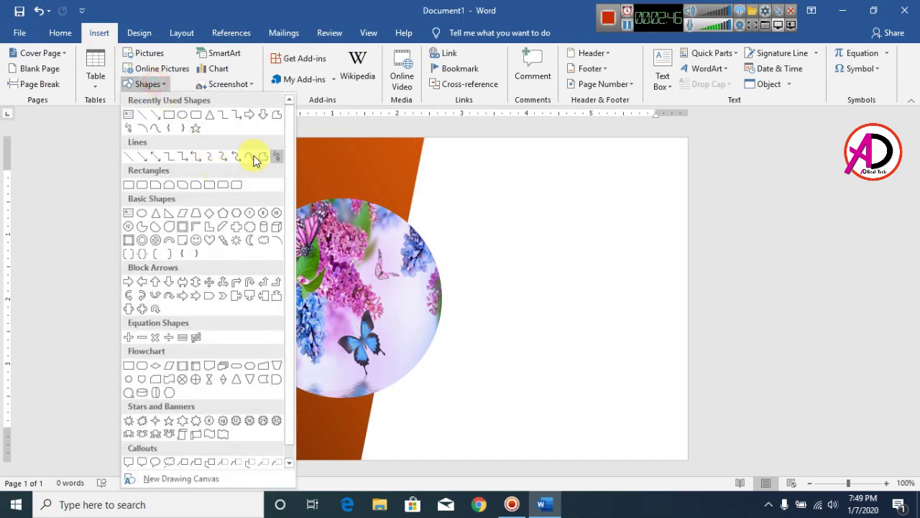
{"action": "left_click", "coordinate": [143, 242]}
{"action": "left_click_drag", "start_coordinate": [446, 195], "coordinate": [651, 426]}
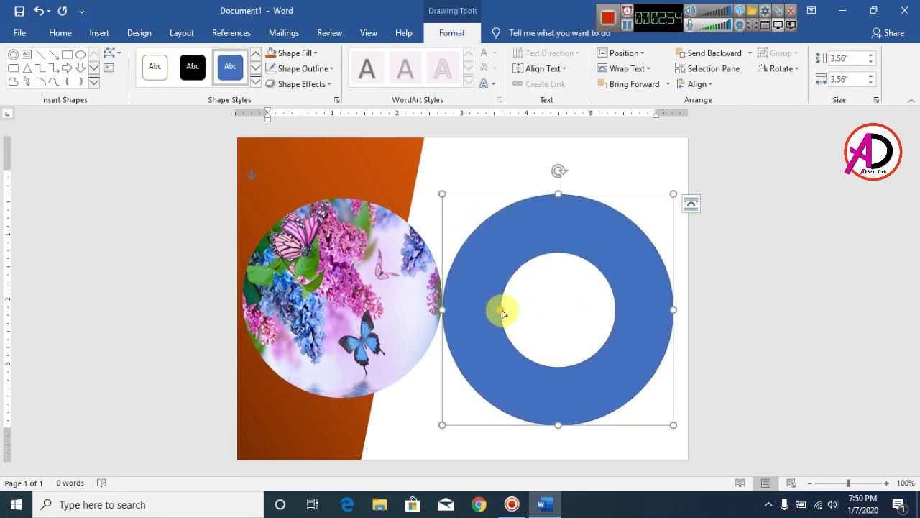
{"action": "left_click_drag", "start_coordinate": [502, 311], "coordinate": [467, 299]}
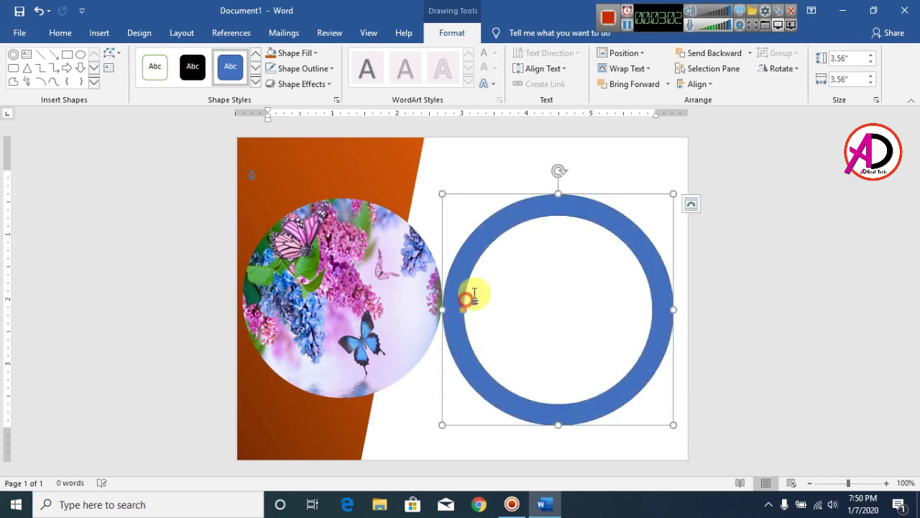
Fill the ring with standard dark red, remove its outline and thin its band slightly
{"action": "left_click", "coordinate": [301, 53]}
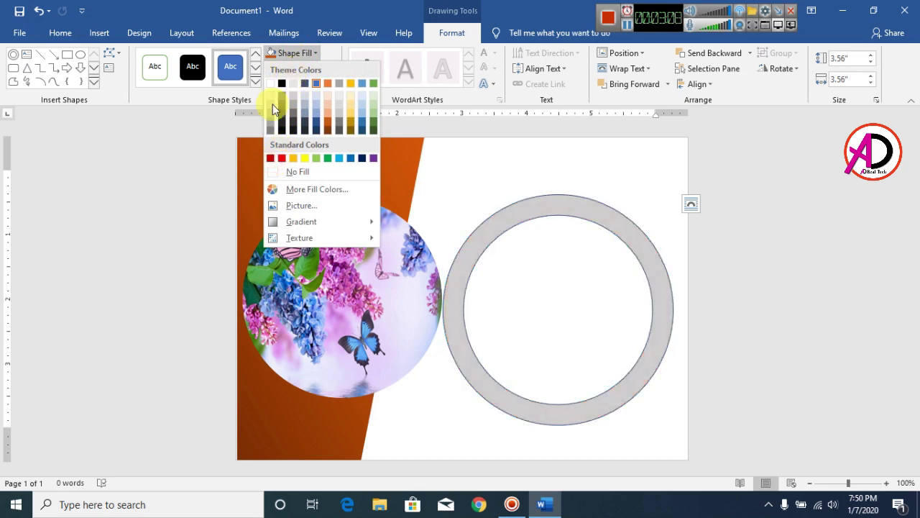
{"action": "left_click", "coordinate": [268, 159]}
{"action": "left_click", "coordinate": [294, 75]}
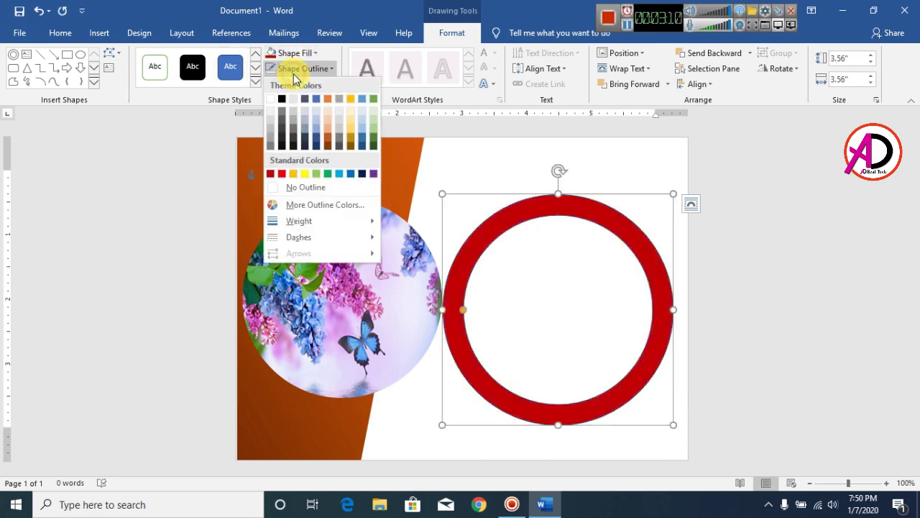
{"action": "left_click", "coordinate": [315, 187]}
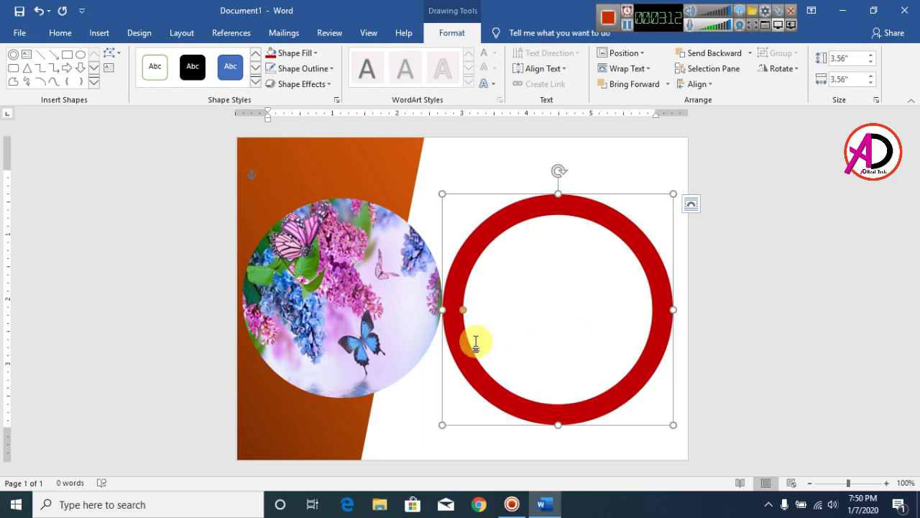
{"action": "left_click_drag", "start_coordinate": [461, 310], "coordinate": [459, 310]}
Move the red ring around the picture circle, stretch it to about 3.74" high and nudge it into position
{"action": "left_click_drag", "start_coordinate": [484, 238], "coordinate": [280, 225]}
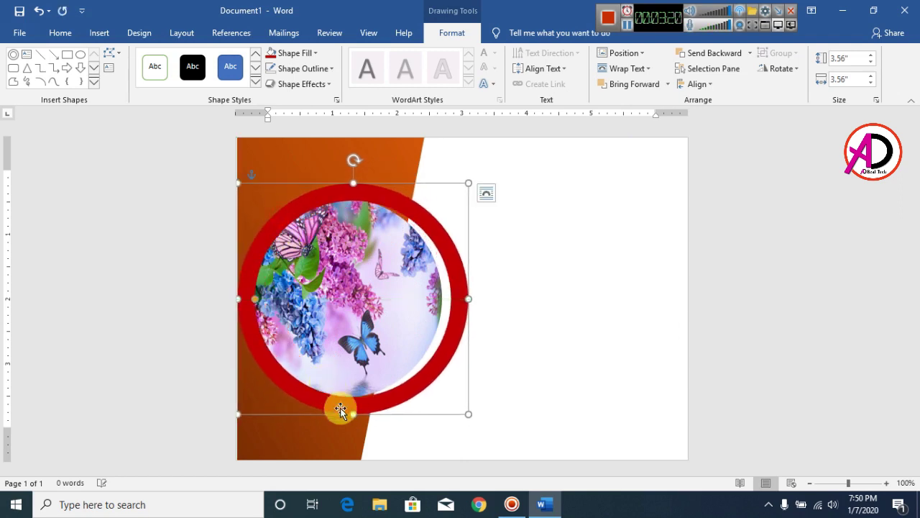
{"action": "left_click_drag", "start_coordinate": [354, 413], "coordinate": [353, 420]}
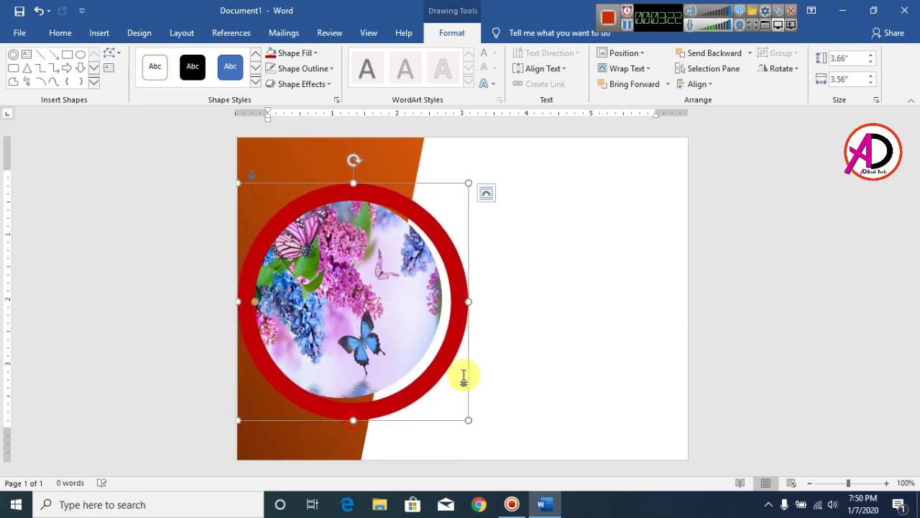
{"action": "key", "text": "ctrl+Up"}
{"action": "key", "text": "ctrl+Up"}
{"action": "key", "text": "ctrl+Up"}
{"action": "key", "text": "ctrl+Up"}
{"action": "key", "text": "ctrl+Up"}
{"action": "key", "text": "ctrl+Left"}
{"action": "key", "text": "ctrl+Left"}
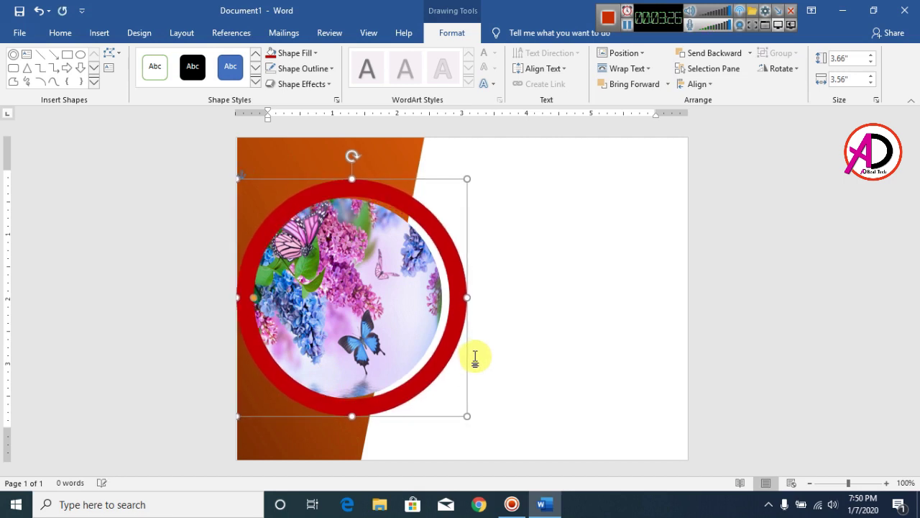
{"action": "key", "text": "ctrl+Down"}
{"action": "left_click_drag", "start_coordinate": [351, 419], "coordinate": [352, 423]}
{"action": "key", "text": "ctrl+Right"}
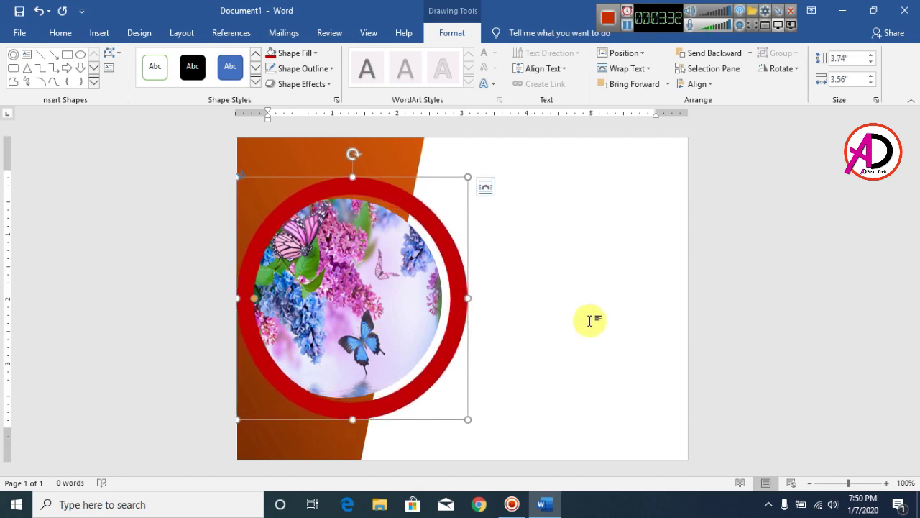
Thin the red ring's band further and nudge the ring left around the picture circle
{"action": "left_click", "coordinate": [589, 317]}
{"action": "left_click", "coordinate": [447, 302]}
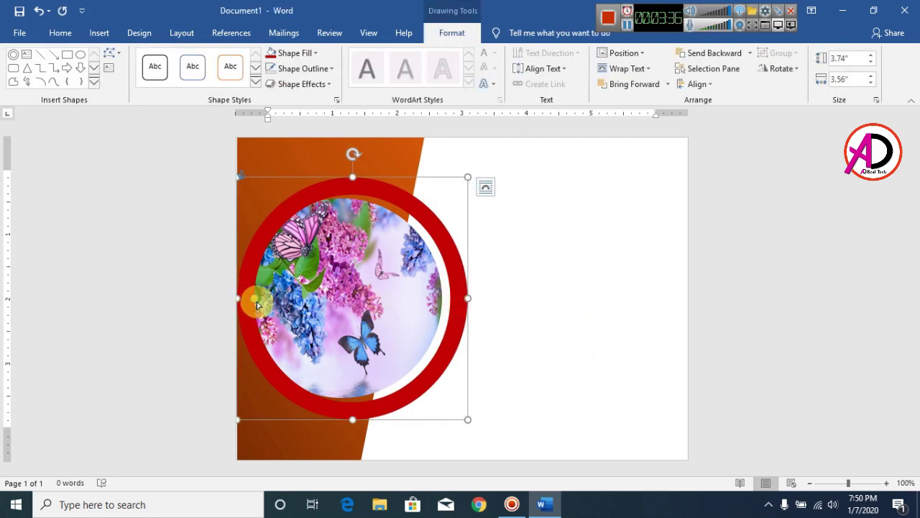
{"action": "left_click_drag", "start_coordinate": [252, 302], "coordinate": [248, 299]}
{"action": "key", "text": "ctrl+Left"}
{"action": "key", "text": "ctrl+Left"}
{"action": "key", "text": "ctrl+Left"}
{"action": "key", "text": "ctrl+Left"}
{"action": "key", "text": "ctrl+Left"}
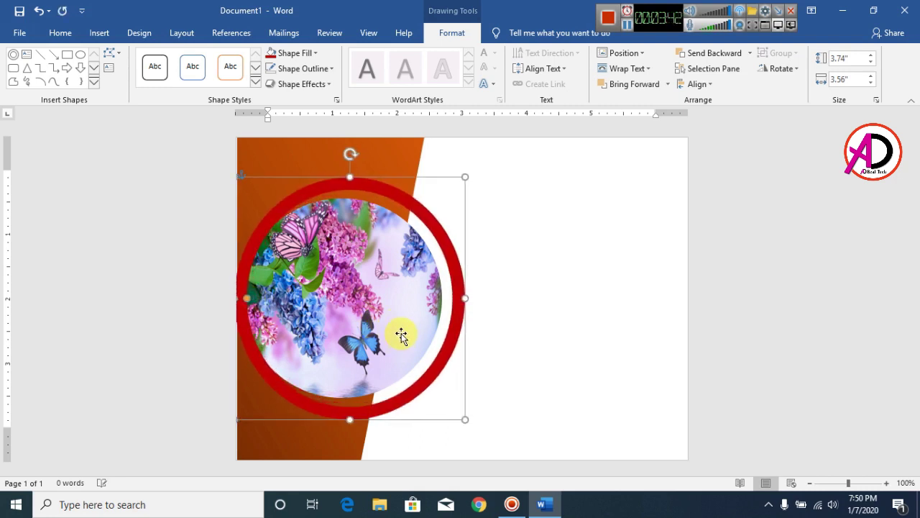
{"action": "key", "text": "ctrl+Left"}
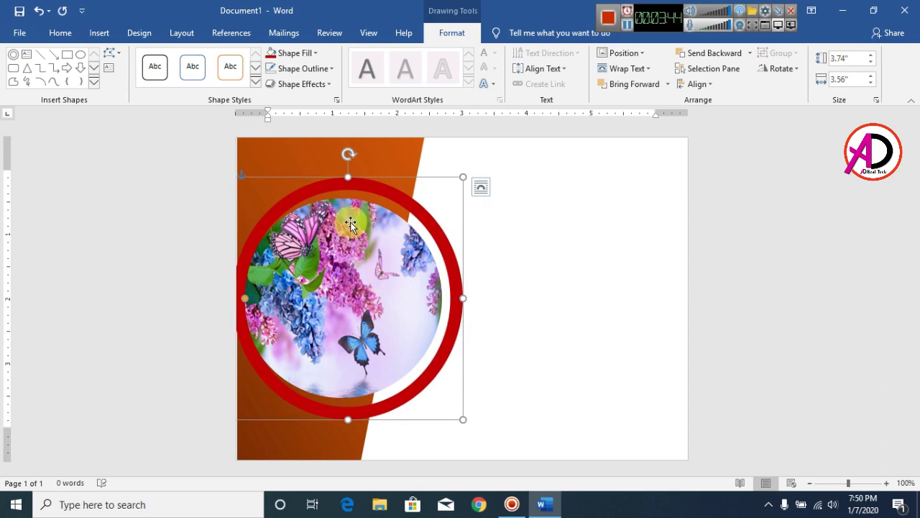
Reduce the red ring's height to about 3.68" and send it backward behind the picture circle and orange panel
{"action": "left_click_drag", "start_coordinate": [345, 178], "coordinate": [346, 182]}
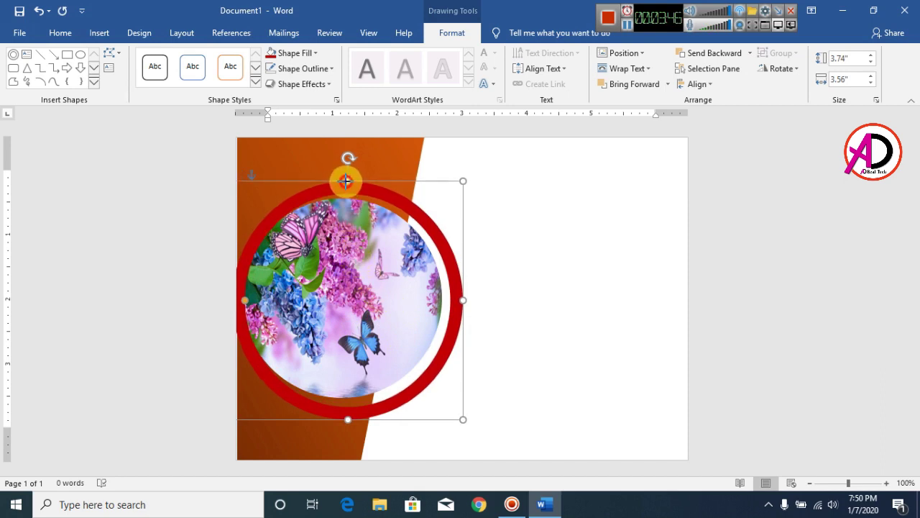
{"action": "key", "text": "ctrl+z"}
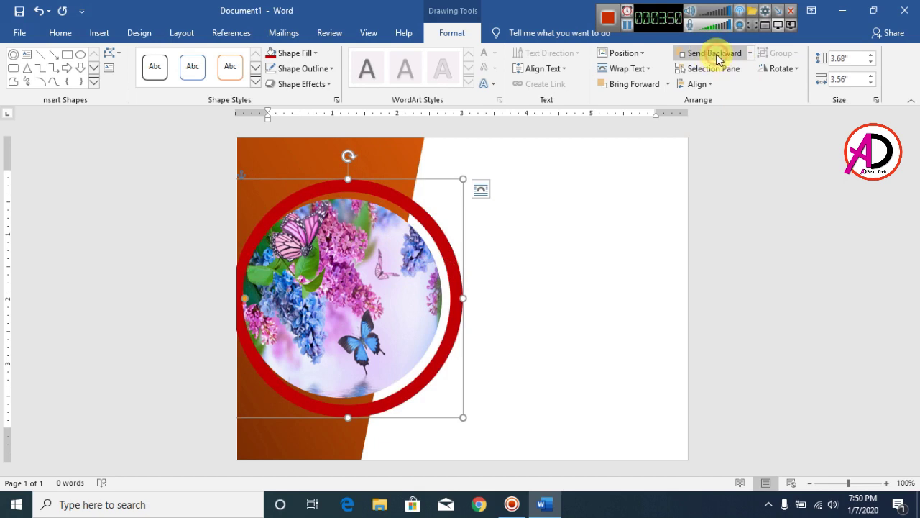
{"action": "left_click", "coordinate": [714, 53]}
{"action": "left_click", "coordinate": [559, 364]}
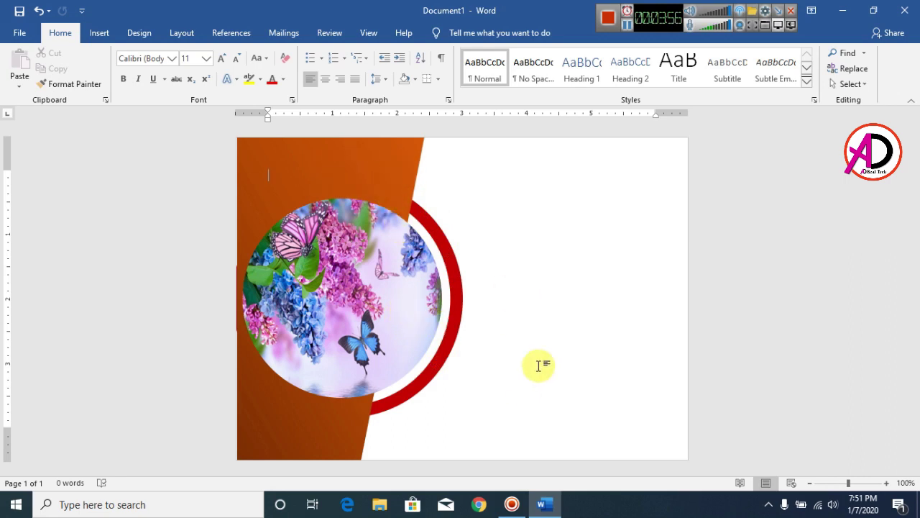
Draw a circle about 1.9" in diameter in the upper part of the page's white area
{"action": "left_click", "coordinate": [104, 34]}
{"action": "left_click", "coordinate": [143, 85]}
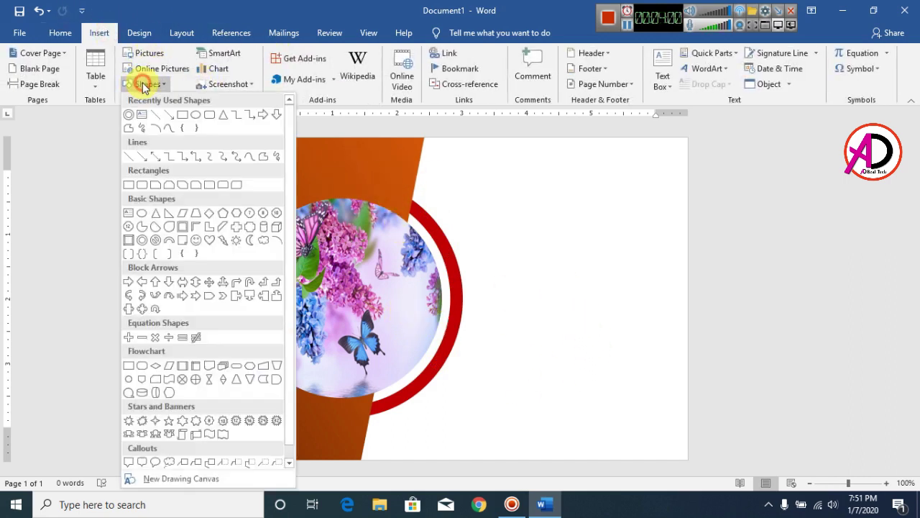
{"action": "left_click", "coordinate": [194, 117]}
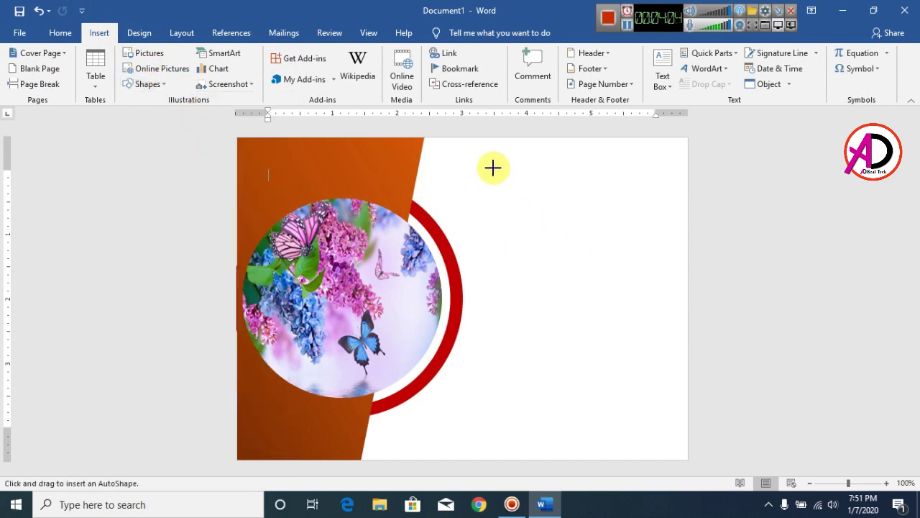
{"action": "left_click_drag", "start_coordinate": [489, 163], "coordinate": [609, 284]}
{"action": "left_click_drag", "start_coordinate": [565, 237], "coordinate": [580, 221]}
Edit the new circle's points and delete the bottom point to turn it into a dome shape
{"action": "left_click", "coordinate": [117, 60]}
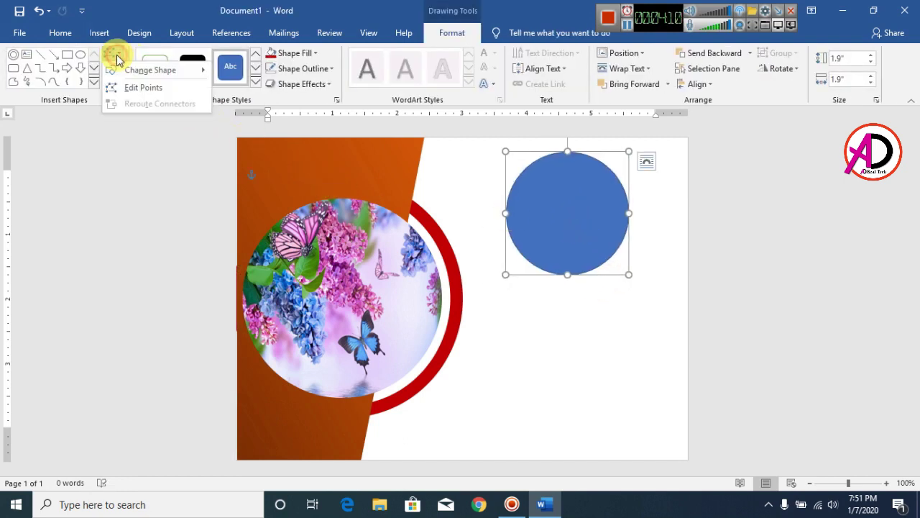
{"action": "left_click", "coordinate": [133, 87]}
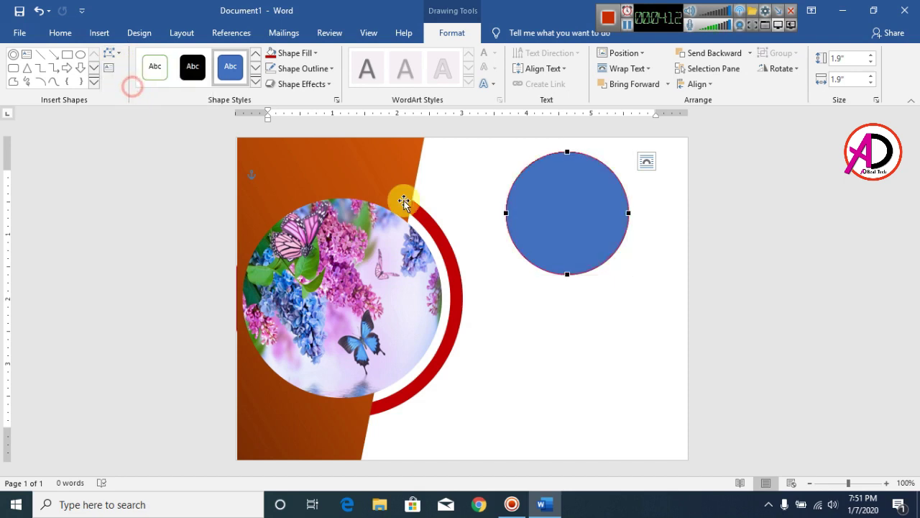
{"action": "right_click", "coordinate": [568, 274]}
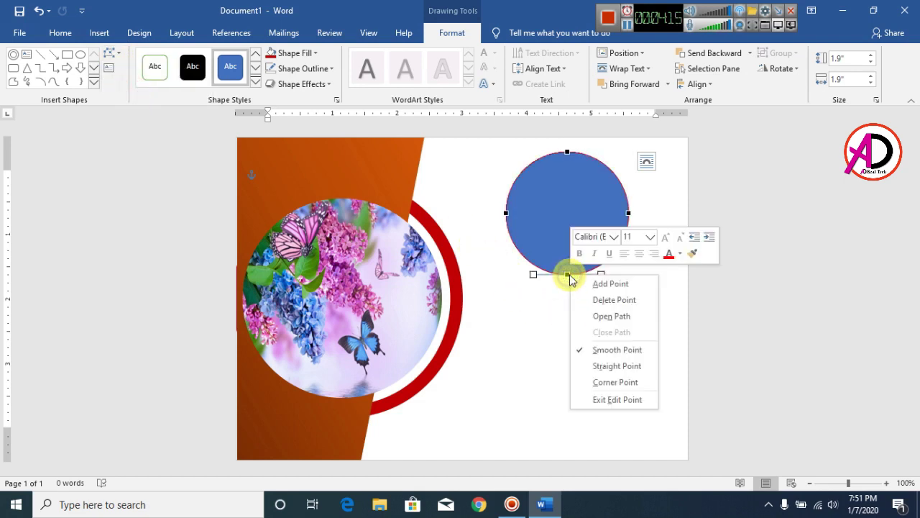
{"action": "left_click", "coordinate": [616, 306]}
{"action": "left_click", "coordinate": [623, 275]}
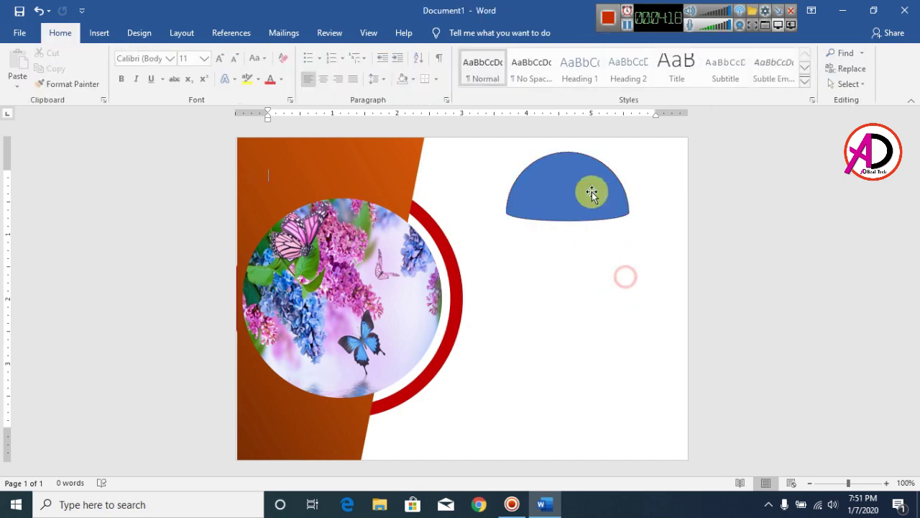
Give the dome shape a red fill with no outline and shrink it to about 0.91" high by 1.62" wide
{"action": "left_click", "coordinate": [578, 188]}
{"action": "mouse_move", "coordinate": [579, 188]}
{"action": "left_mouse_down"}
{"action": "mouse_move", "coordinate": [557, 176]}
{"action": "mouse_move", "coordinate": [564, 170]}
{"action": "left_mouse_up"}
{"action": "double_click", "coordinate": [507, 167]}
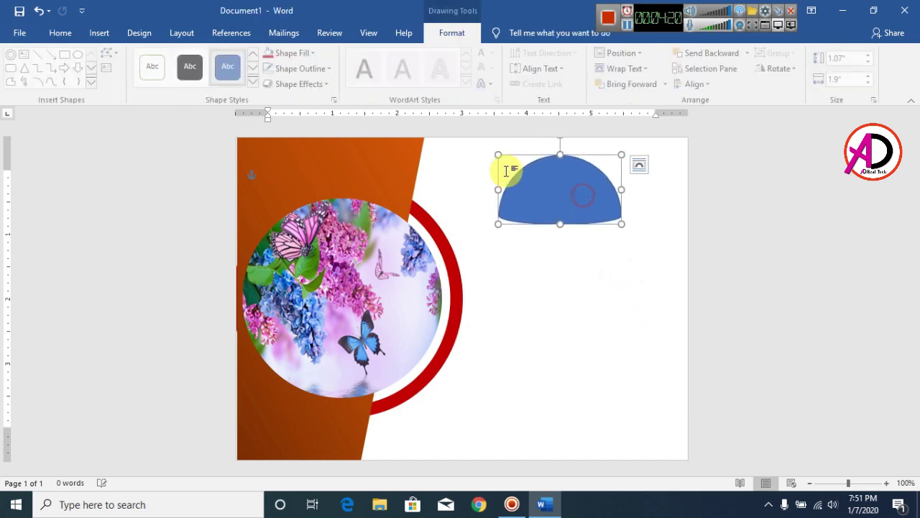
{"action": "left_click", "coordinate": [300, 55]}
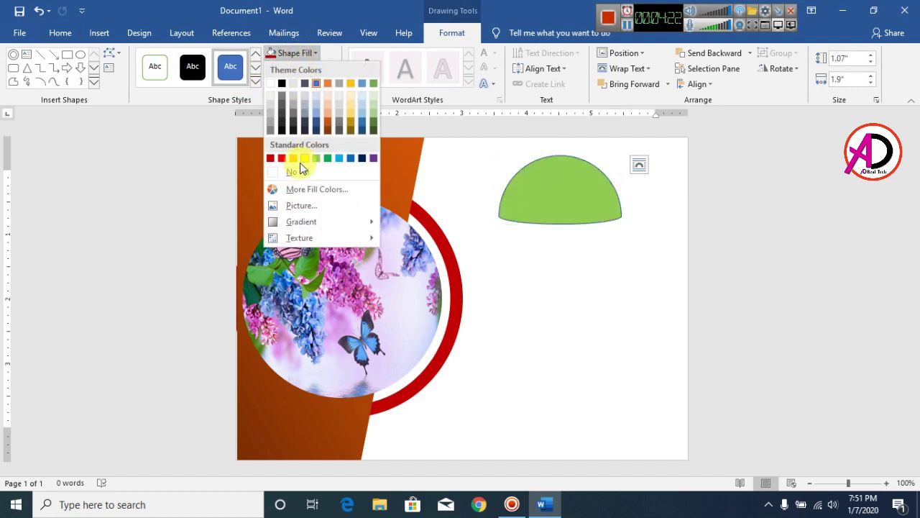
{"action": "left_click", "coordinate": [282, 159]}
{"action": "left_click", "coordinate": [301, 69]}
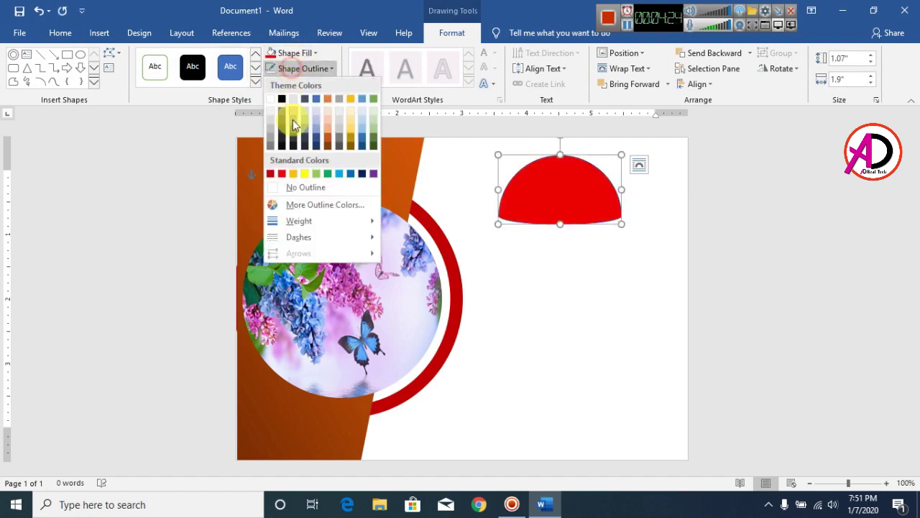
{"action": "left_click", "coordinate": [309, 188]}
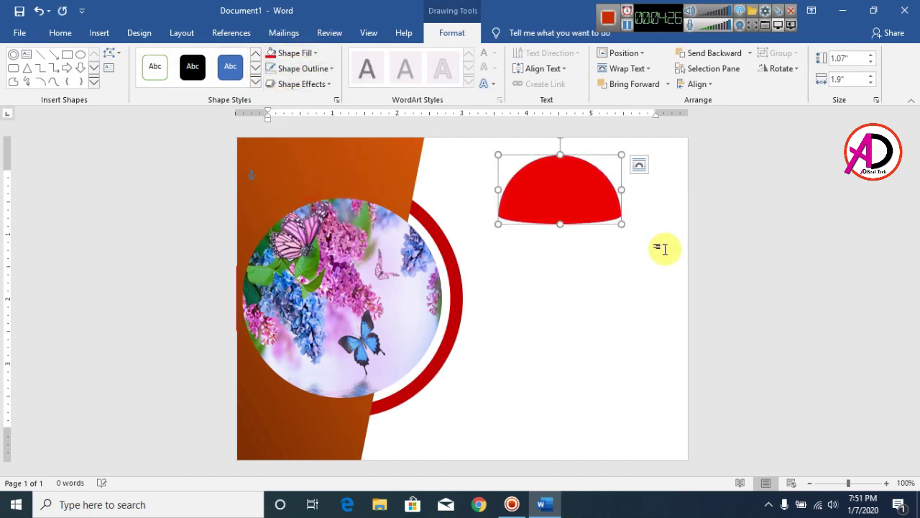
{"action": "left_click_drag", "start_coordinate": [622, 225], "coordinate": [591, 186]}
{"action": "left_click", "coordinate": [626, 251]}
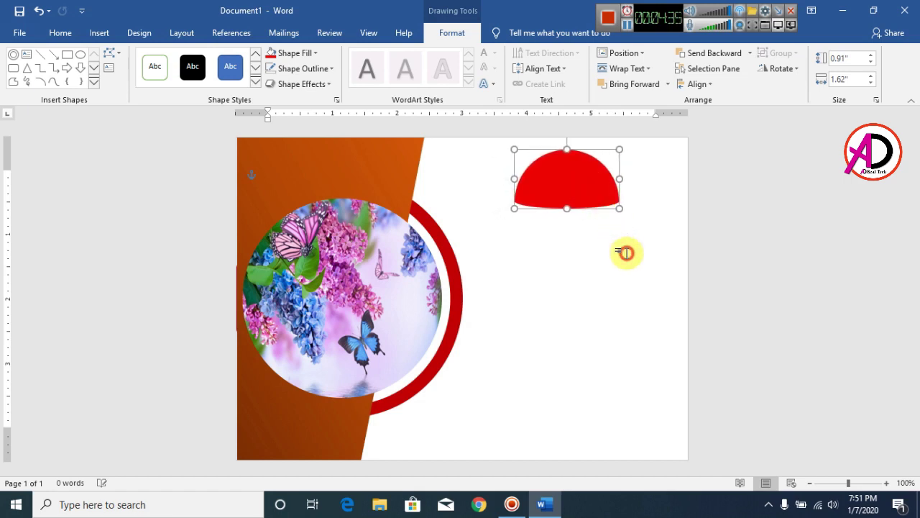
Draw a parallelogram about 0.7" high and 2.54" wide below the red dome and slightly increase its slant
{"action": "left_click", "coordinate": [98, 36]}
{"action": "left_click", "coordinate": [147, 84]}
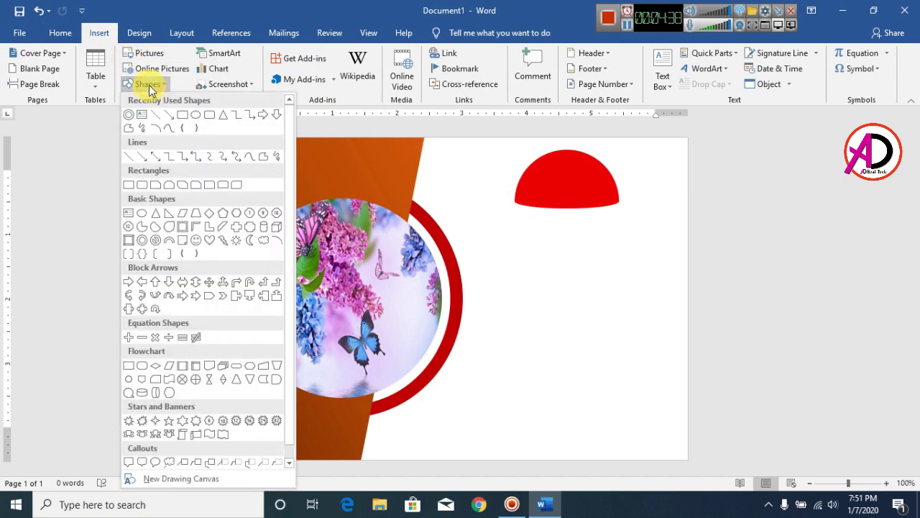
{"action": "left_click", "coordinate": [185, 222]}
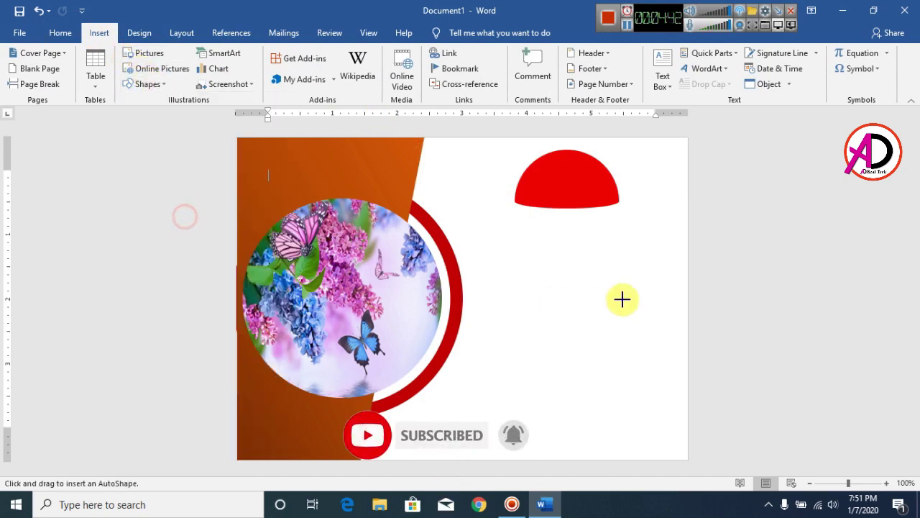
{"action": "mouse_move", "coordinate": [511, 222]}
{"action": "left_mouse_down"}
{"action": "mouse_move", "coordinate": [580, 252]}
{"action": "mouse_move", "coordinate": [676, 268]}
{"action": "left_mouse_up"}
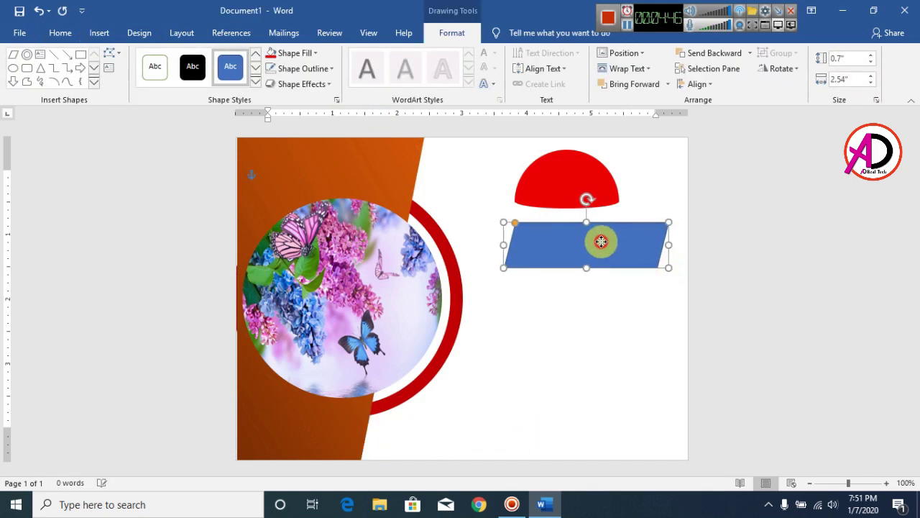
{"action": "left_click_drag", "start_coordinate": [600, 240], "coordinate": [586, 238]}
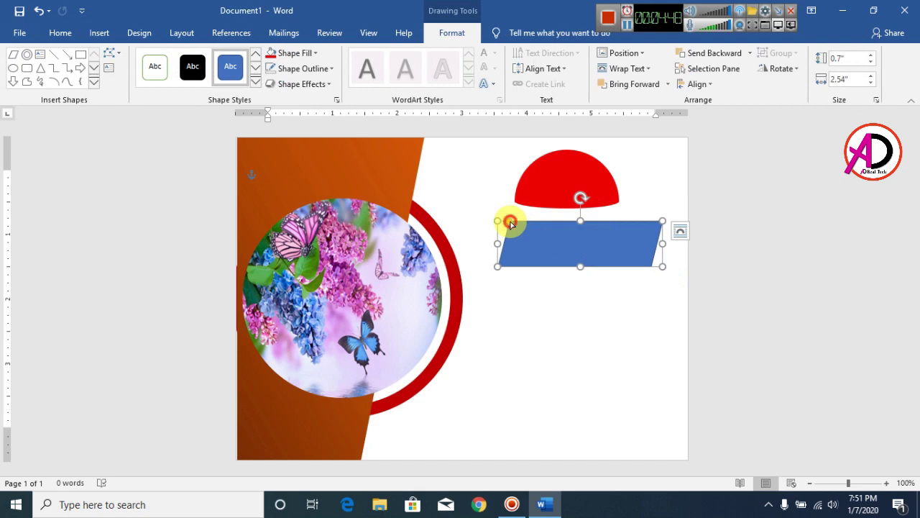
{"action": "left_click_drag", "start_coordinate": [509, 224], "coordinate": [513, 223]}
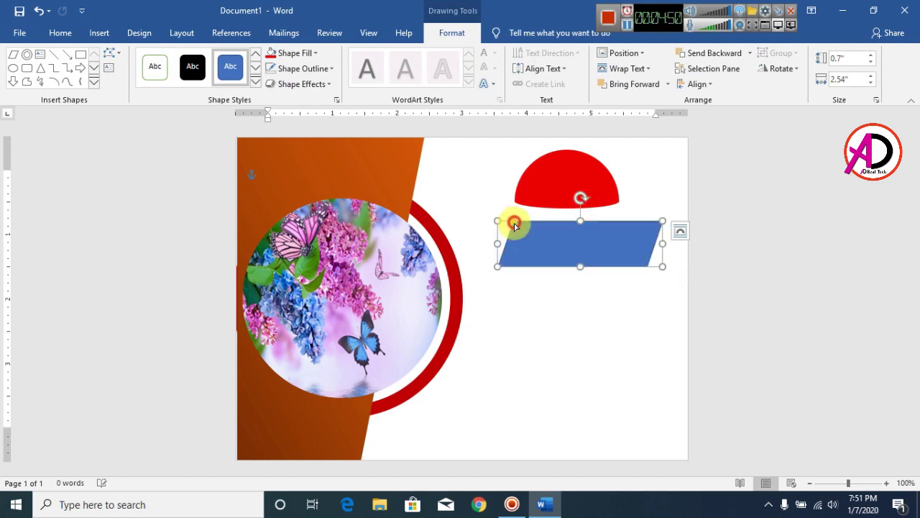
Reduce the parallelogram's height to about 0.45" and centre it over the lower edge of the red dome
{"action": "left_click_drag", "start_coordinate": [584, 267], "coordinate": [581, 253]}
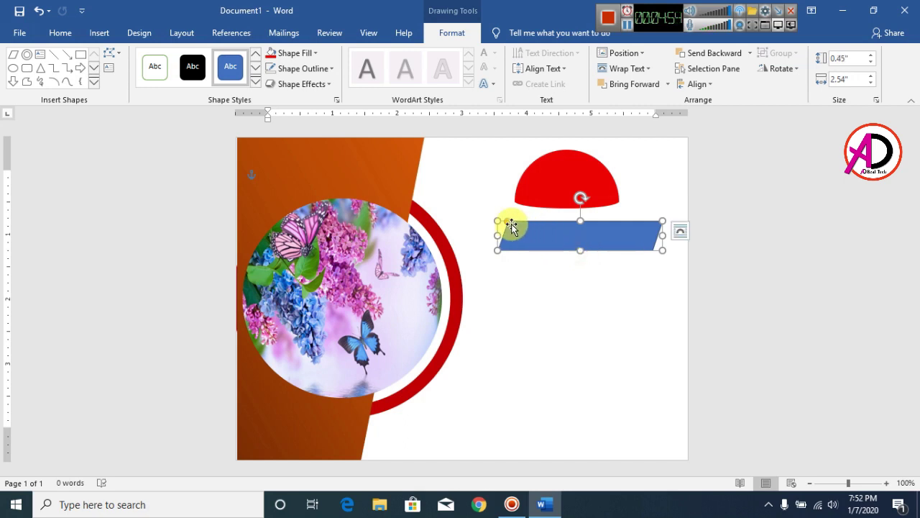
{"action": "left_click_drag", "start_coordinate": [509, 225], "coordinate": [540, 205]}
{"action": "key", "text": "ctrl+Left"}
{"action": "key", "text": "ctrl+Left"}
{"action": "key", "text": "ctrl+Up"}
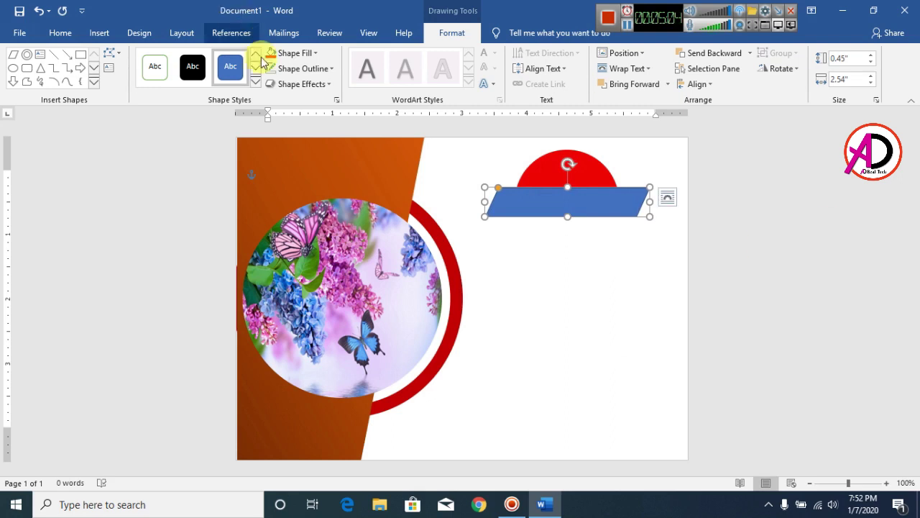
Fill the parallelogram with yellow and remove its outline
{"action": "left_click", "coordinate": [294, 54]}
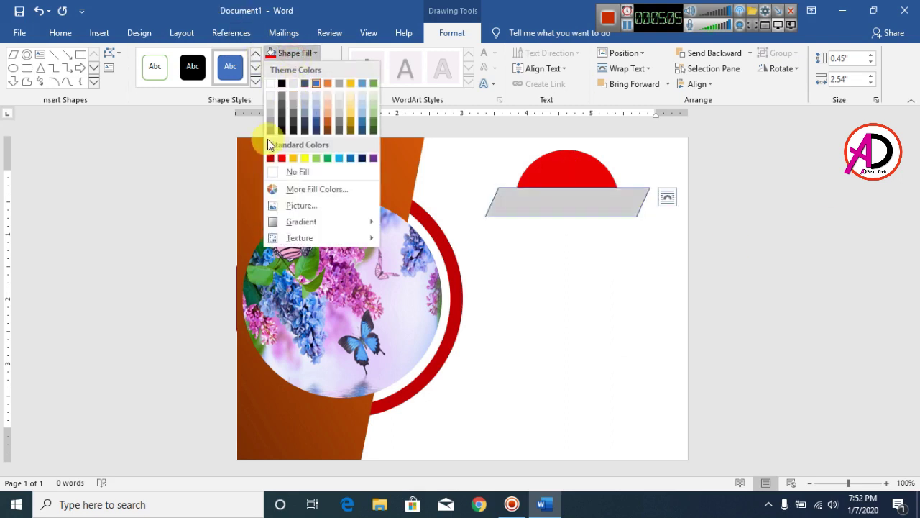
{"action": "left_click", "coordinate": [303, 159]}
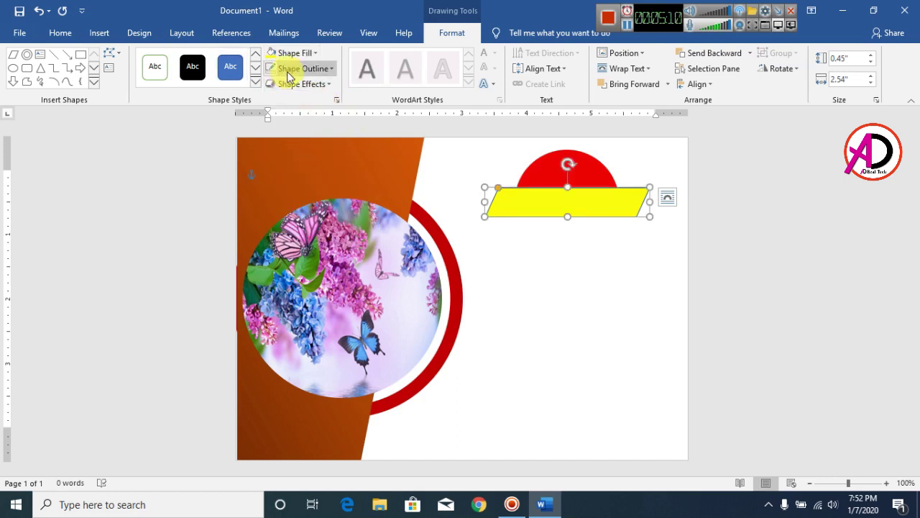
{"action": "left_click", "coordinate": [274, 72]}
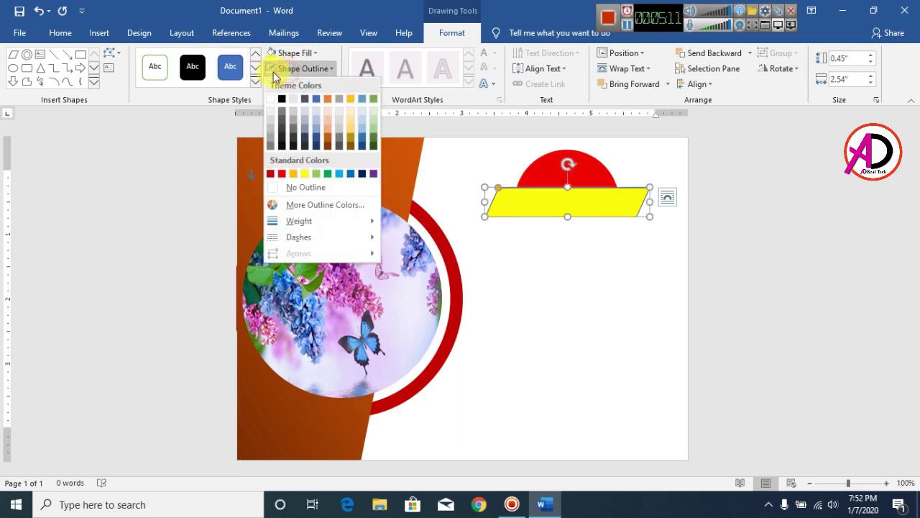
{"action": "left_click", "coordinate": [305, 187]}
{"action": "left_click", "coordinate": [686, 311]}
{"action": "left_click", "coordinate": [609, 298]}
Insert plain black WordArt in the page's white area and replace its placeholder text with 2020
{"action": "left_click", "coordinate": [99, 32]}
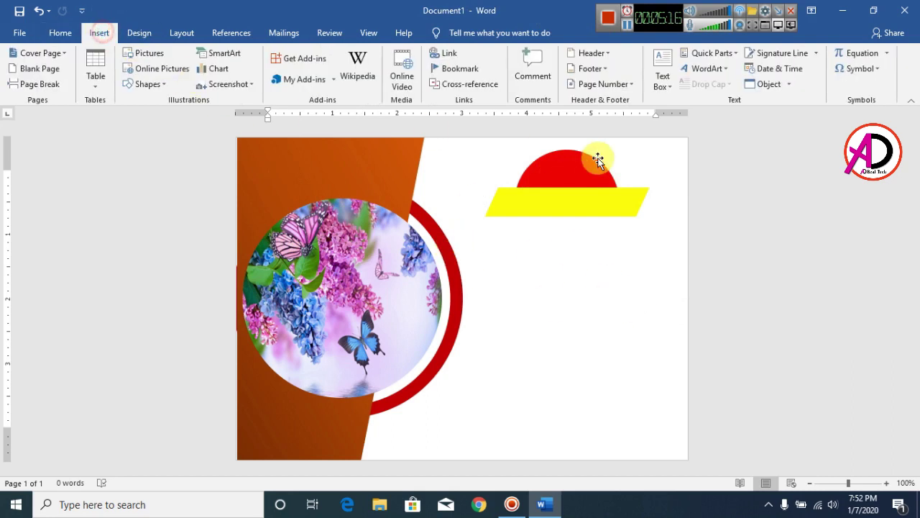
{"action": "left_click", "coordinate": [706, 69]}
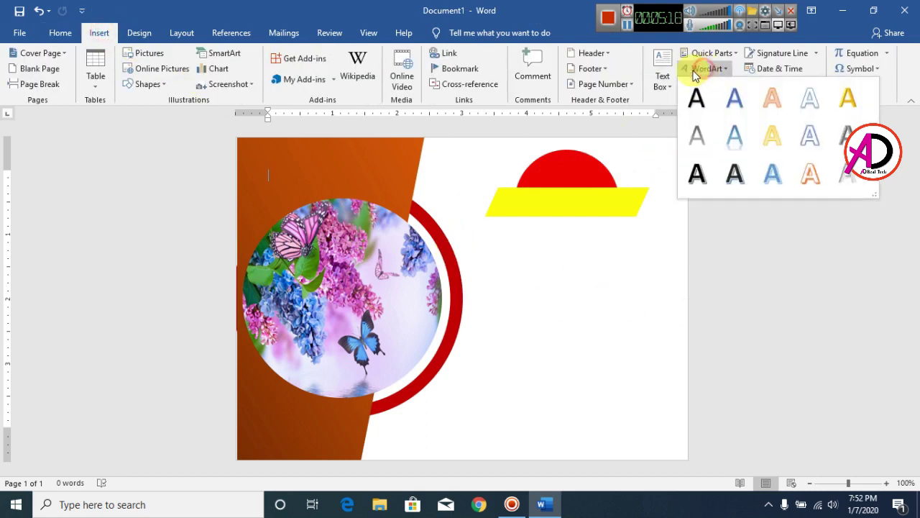
{"action": "left_click", "coordinate": [698, 97]}
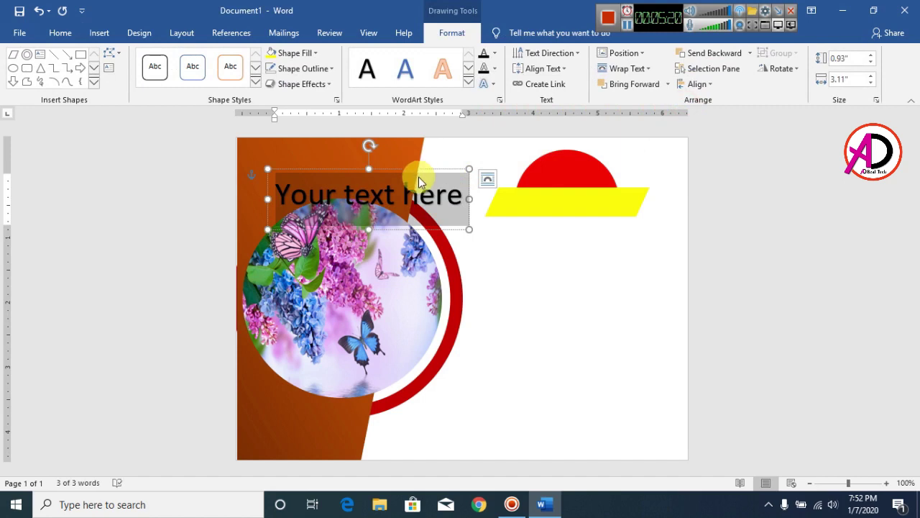
{"action": "left_click_drag", "start_coordinate": [417, 171], "coordinate": [605, 244]}
{"action": "double_click", "coordinate": [601, 272]}
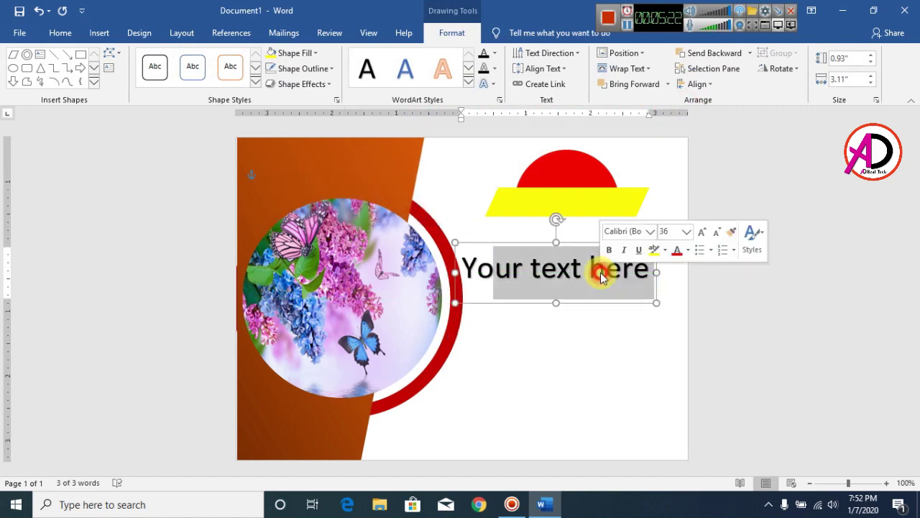
{"action": "key", "text": "ctrl+a"}
{"action": "type", "text": "2"}
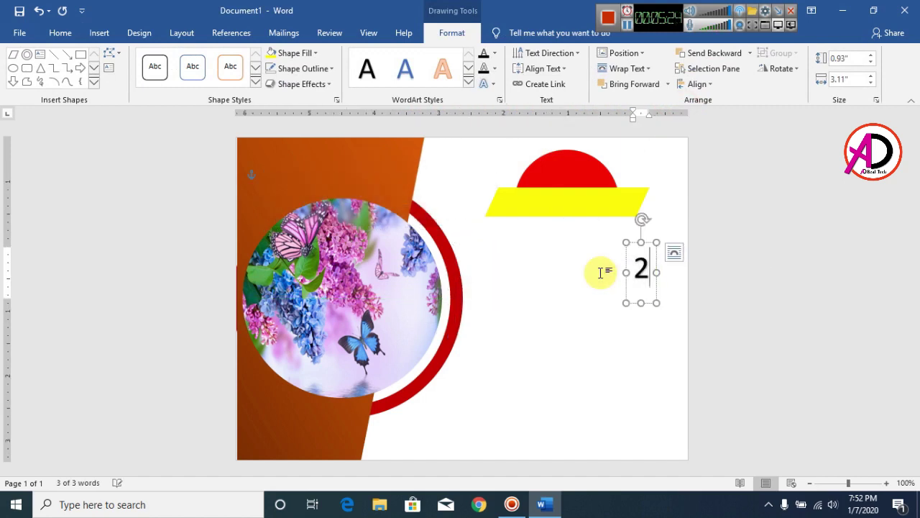
{"action": "type", "text": "020"}
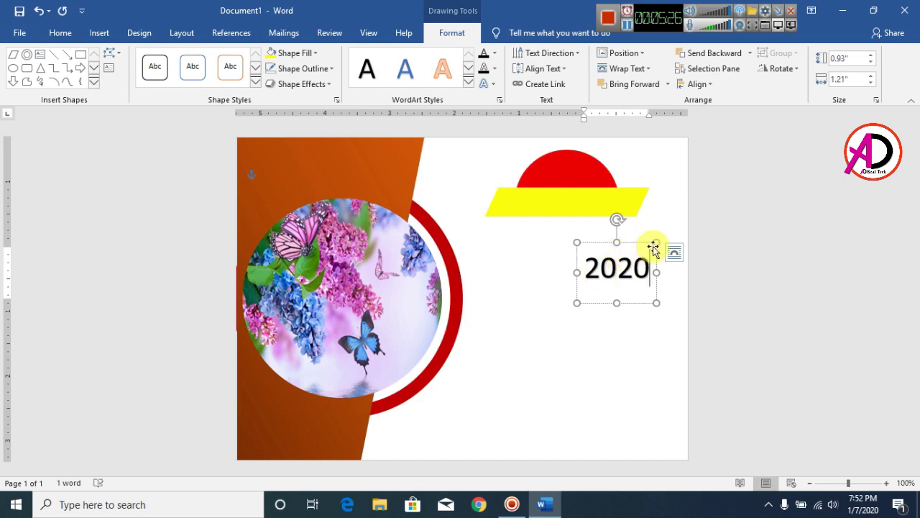
Move the 2020 WordArt onto the red dome and change its text fill to white
{"action": "double_click", "coordinate": [616, 266]}
{"action": "left_click_drag", "start_coordinate": [577, 245], "coordinate": [536, 148]}
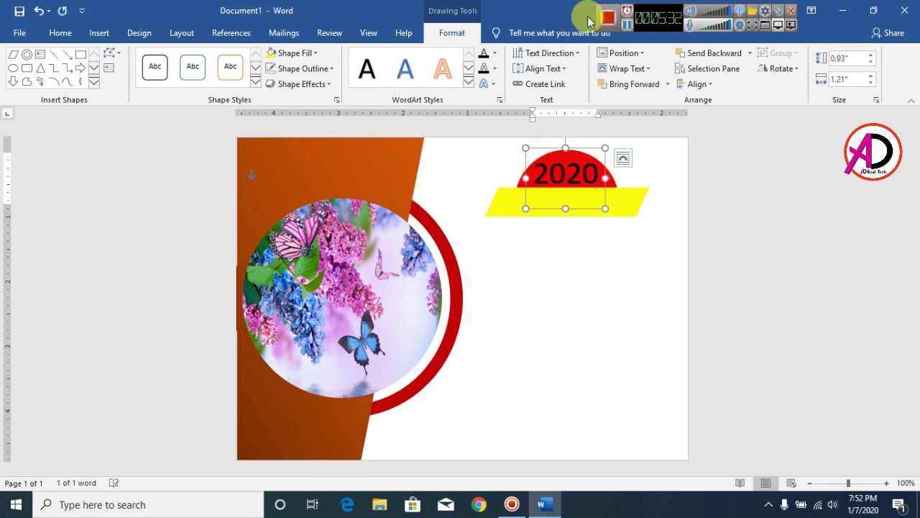
{"action": "left_click", "coordinate": [496, 56]}
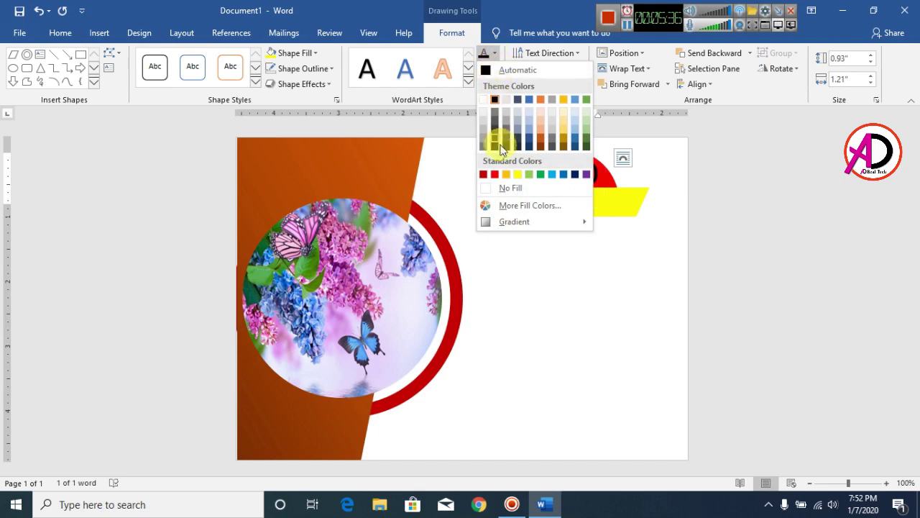
{"action": "left_click", "coordinate": [487, 102]}
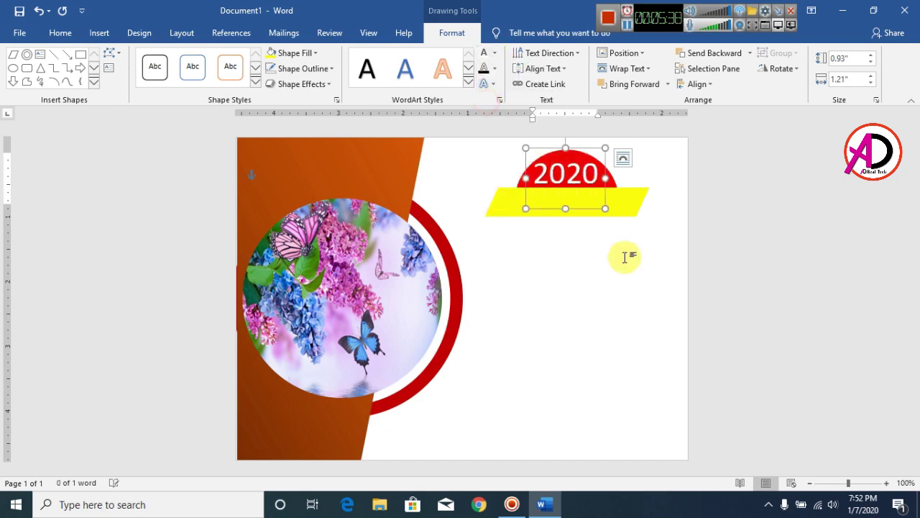
{"action": "left_click", "coordinate": [626, 267]}
{"action": "left_click", "coordinate": [581, 173]}
{"action": "left_click", "coordinate": [578, 150]}
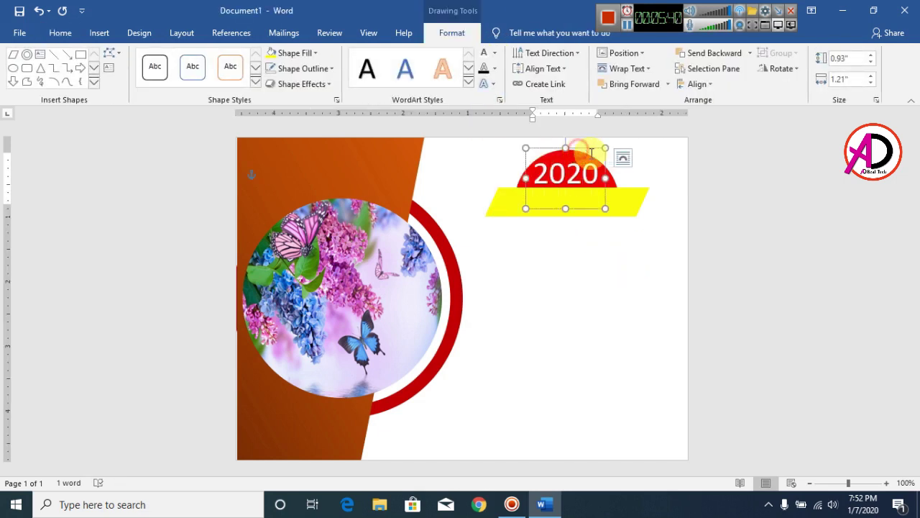
{"action": "left_click", "coordinate": [633, 280]}
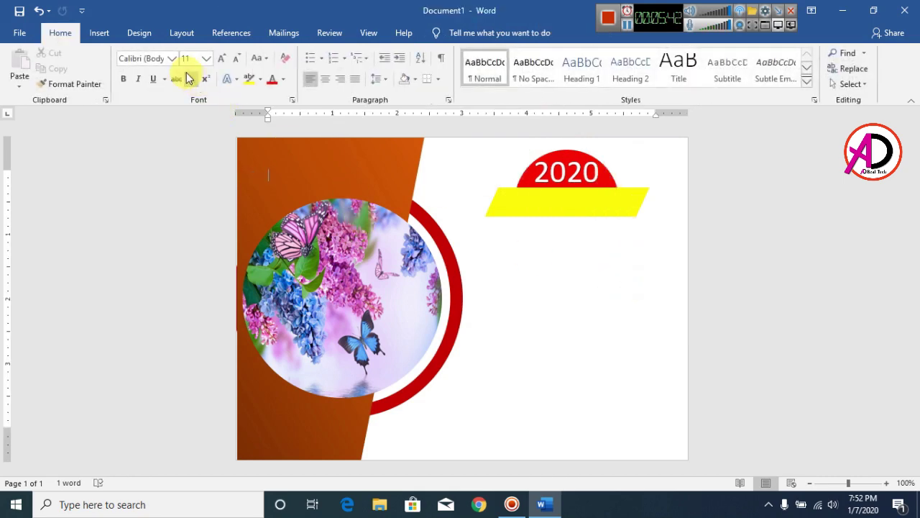
Insert plain black WordArt reading JANUARY and centre it on the yellow parallelogram
{"action": "left_click", "coordinate": [99, 32]}
{"action": "left_click", "coordinate": [708, 69]}
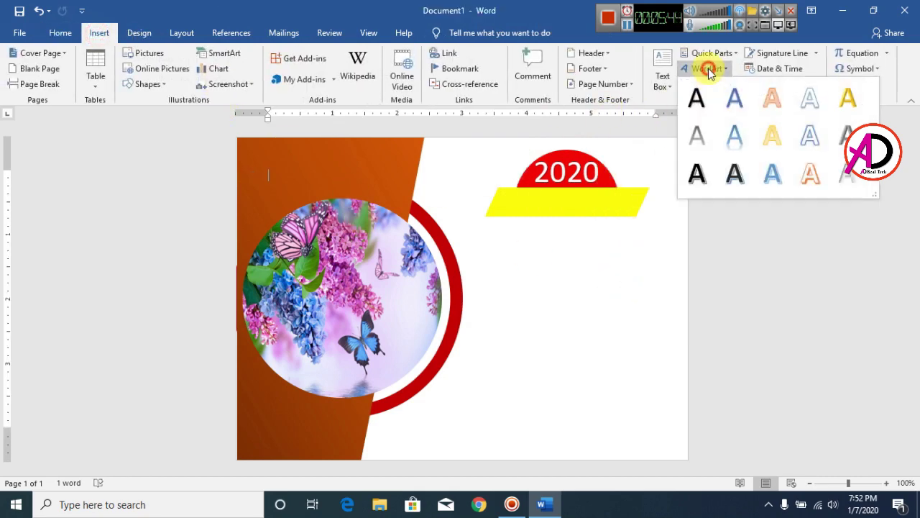
{"action": "left_click", "coordinate": [695, 101]}
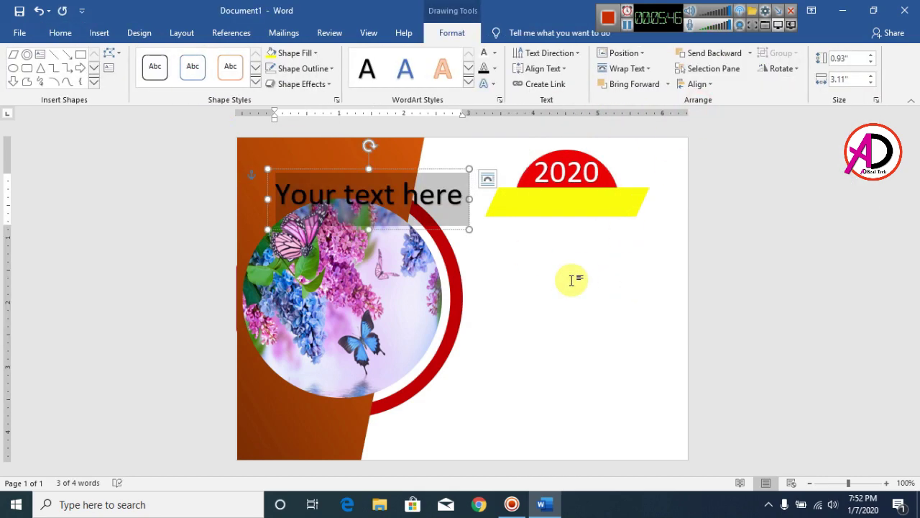
{"action": "type", "text": "JAN"}
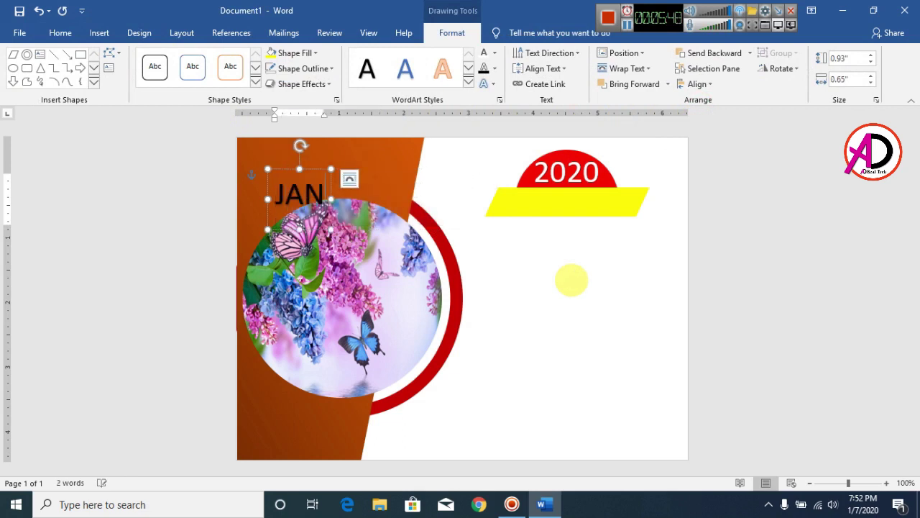
{"action": "type", "text": "UARY"}
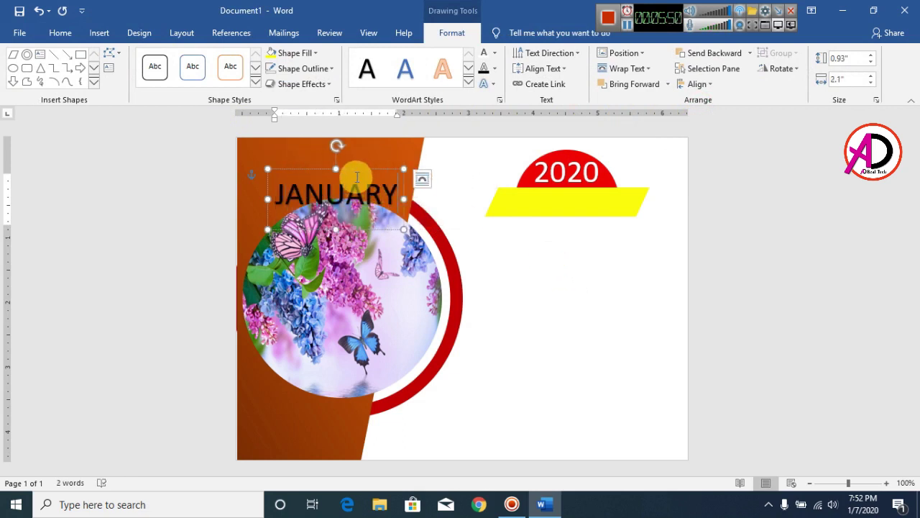
{"action": "left_click_drag", "start_coordinate": [357, 169], "coordinate": [590, 174]}
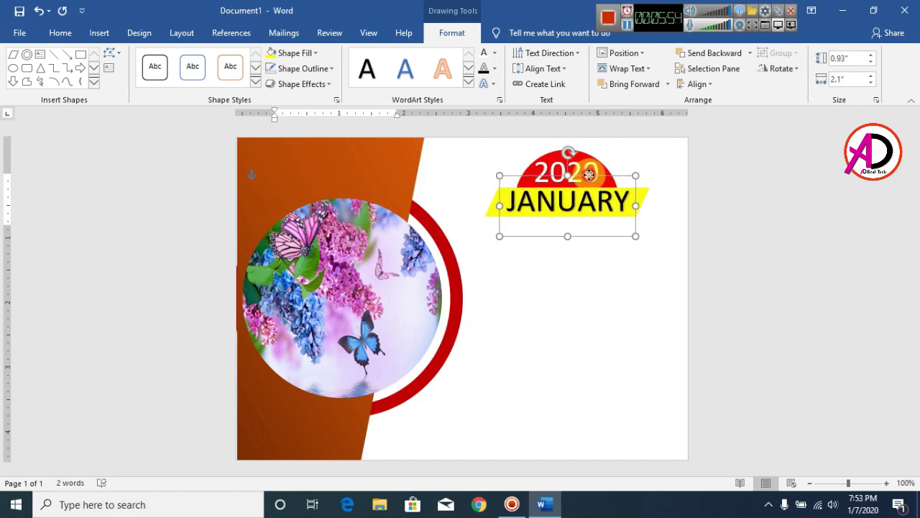
{"action": "left_click", "coordinate": [606, 343]}
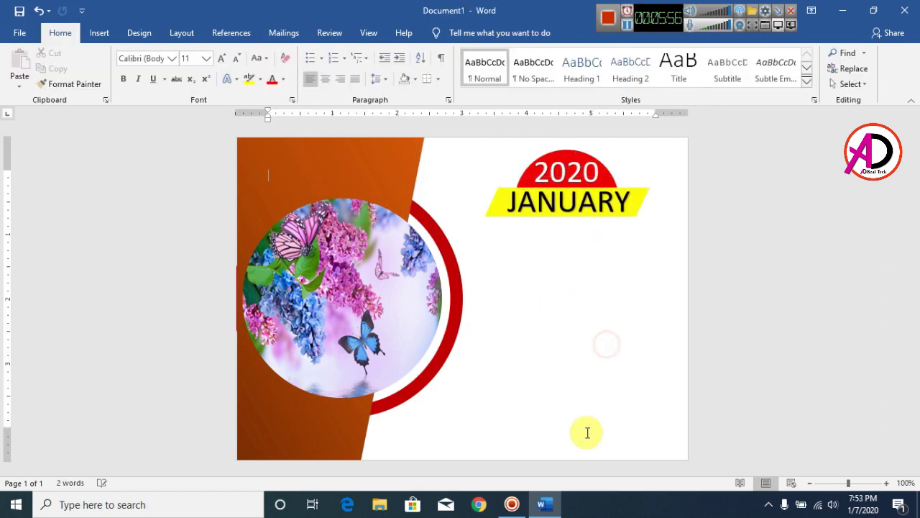
Draw a small right triangle about 0.28" by 0.25", place it beside the dome's left edge and tilt it counterclockwise
{"action": "left_click", "coordinate": [99, 33]}
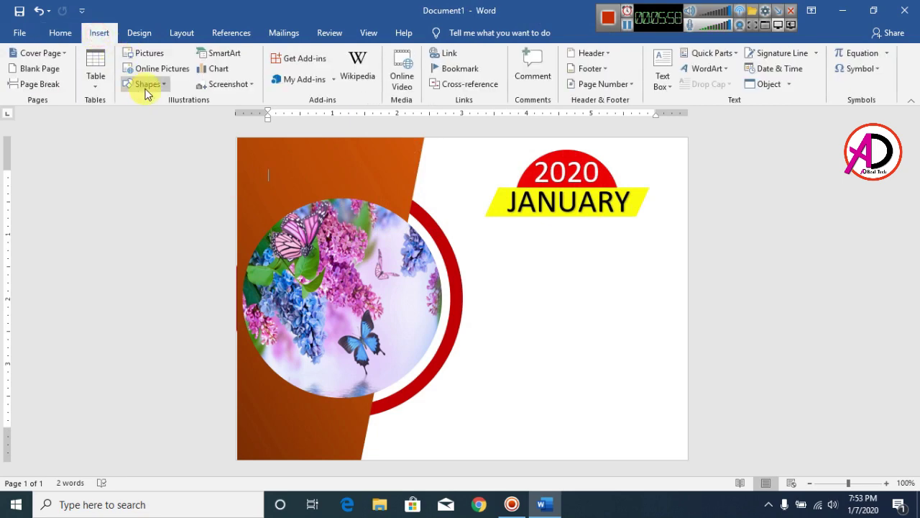
{"action": "left_click", "coordinate": [146, 85]}
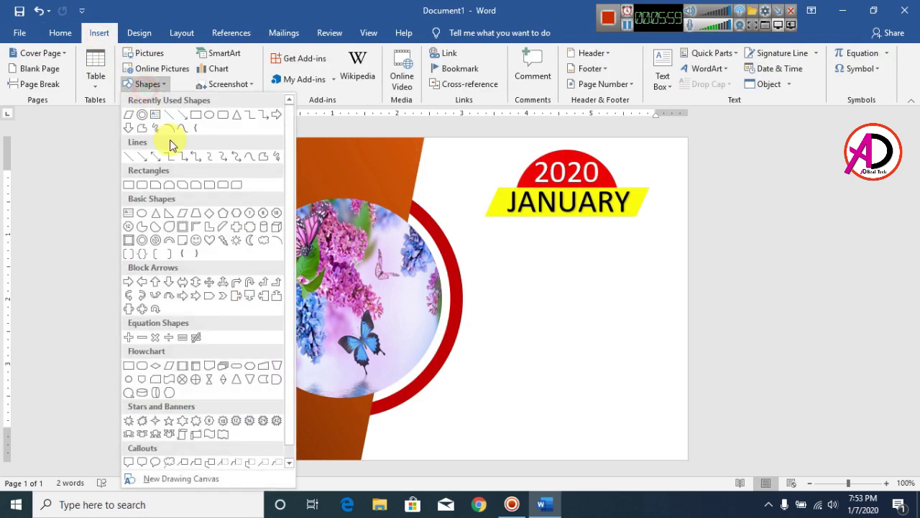
{"action": "left_click", "coordinate": [167, 216]}
{"action": "mouse_move", "coordinate": [546, 295]}
{"action": "left_mouse_down"}
{"action": "mouse_move", "coordinate": [567, 322]}
{"action": "mouse_move", "coordinate": [486, 158]}
{"action": "mouse_move", "coordinate": [506, 176]}
{"action": "left_mouse_up"}
{"action": "left_click_drag", "start_coordinate": [501, 144], "coordinate": [489, 145]}
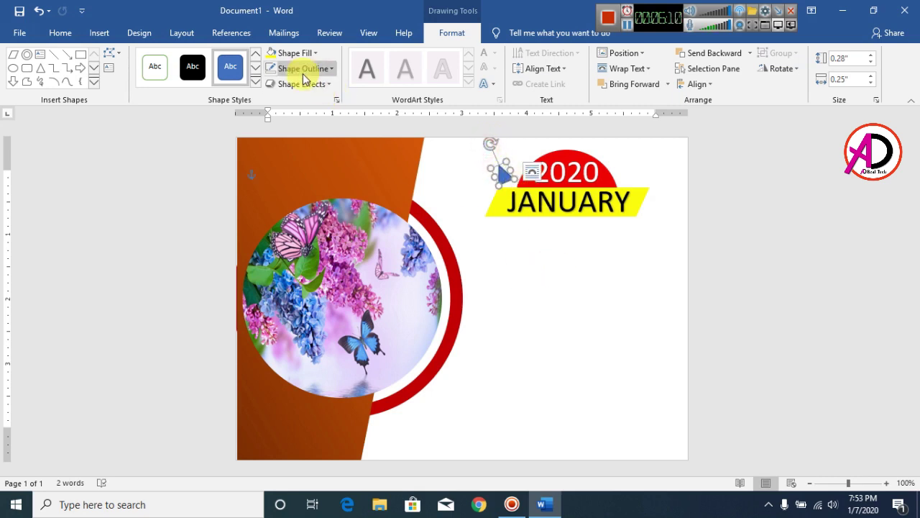
Fill the small triangle beside the dome with yellow and remove its outline
{"action": "left_click", "coordinate": [296, 53]}
{"action": "left_click", "coordinate": [305, 158]}
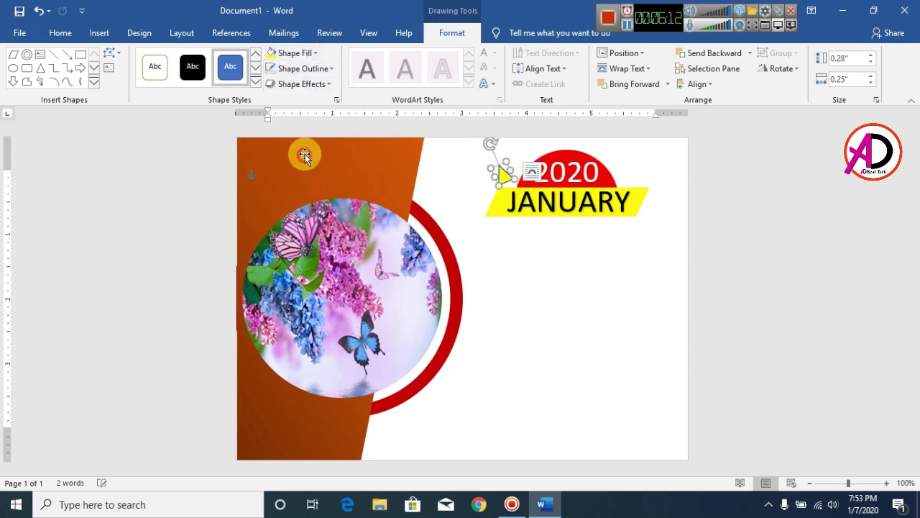
{"action": "left_click", "coordinate": [302, 69]}
{"action": "left_click", "coordinate": [322, 187]}
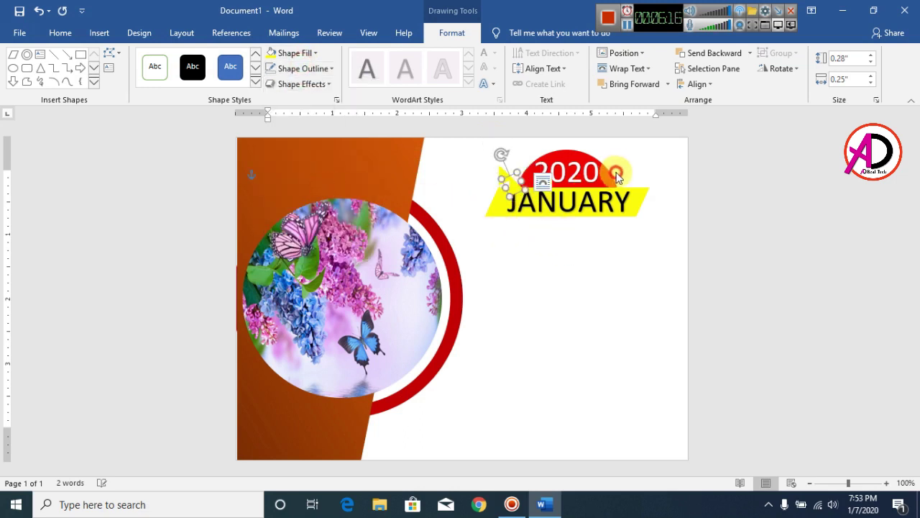
Place a copy of the yellow triangle on the dome's opposite side, rotate it to mirror the original, and fill it red
{"action": "left_click_drag", "start_coordinate": [520, 189], "coordinate": [638, 148]}
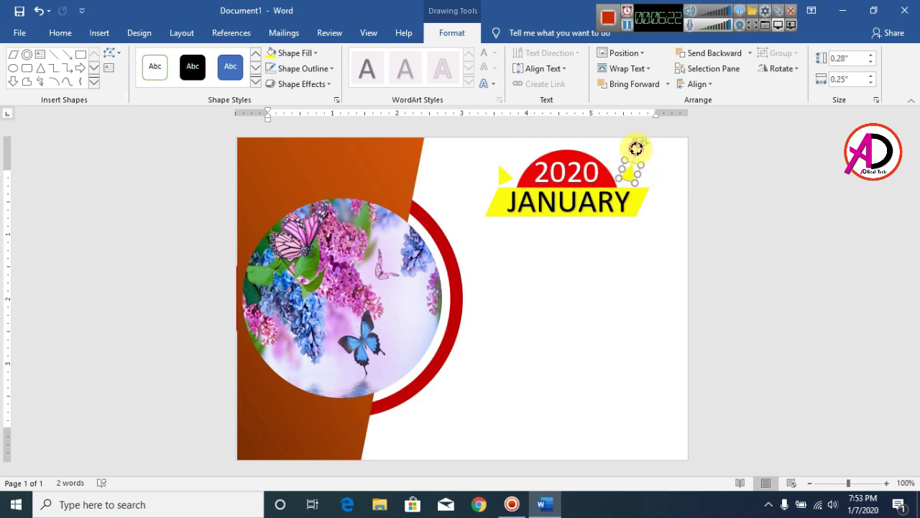
{"action": "left_click", "coordinate": [657, 222]}
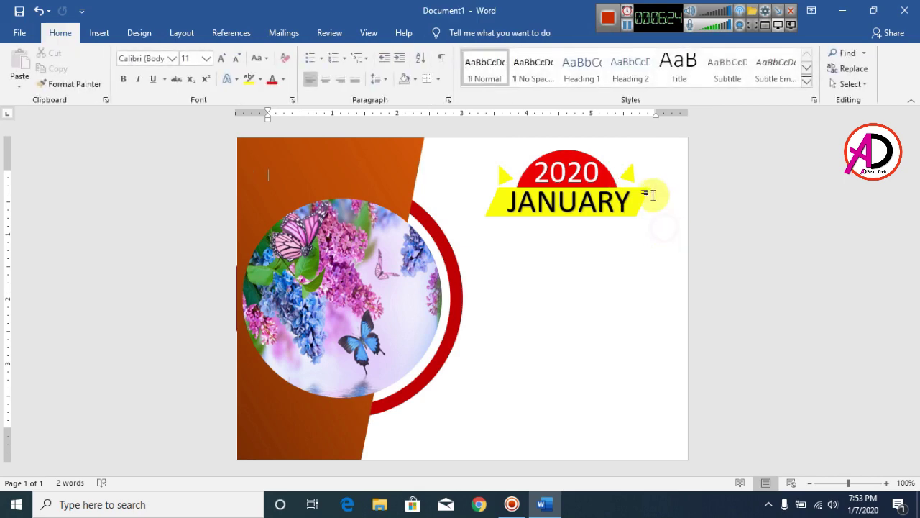
{"action": "left_click", "coordinate": [632, 172]}
{"action": "left_click", "coordinate": [295, 53]}
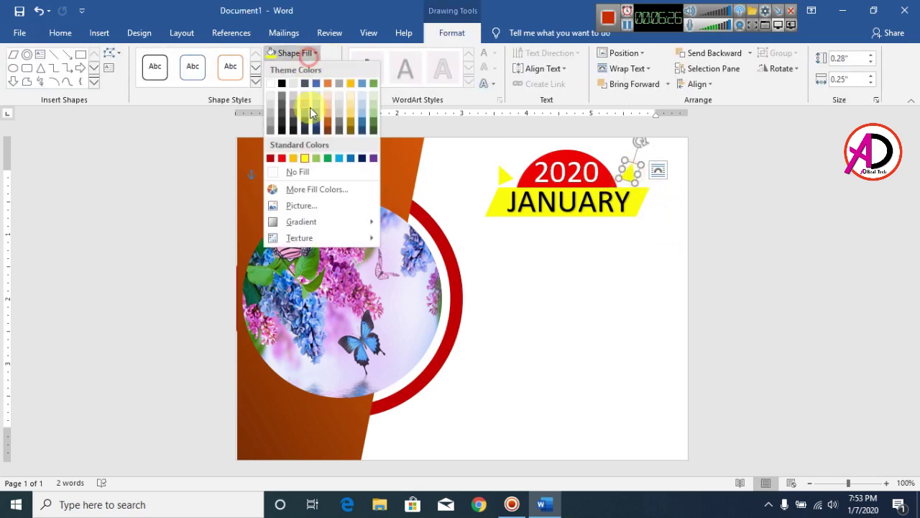
{"action": "left_click", "coordinate": [284, 158]}
{"action": "left_click", "coordinate": [559, 309]}
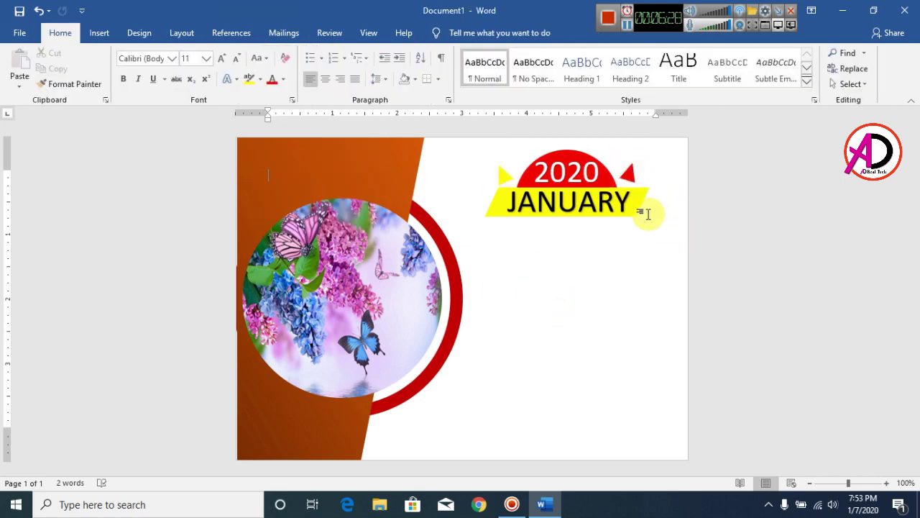
{"action": "left_click", "coordinate": [635, 179]}
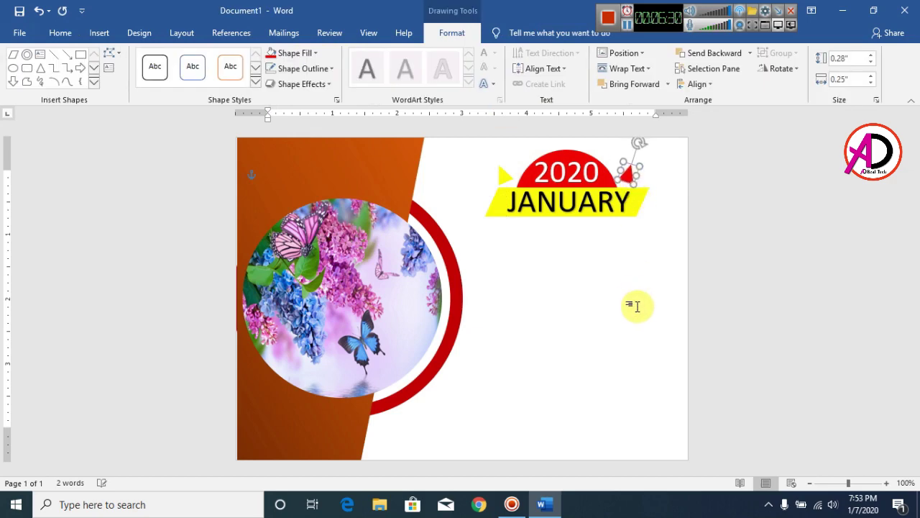
{"action": "left_click", "coordinate": [655, 329]}
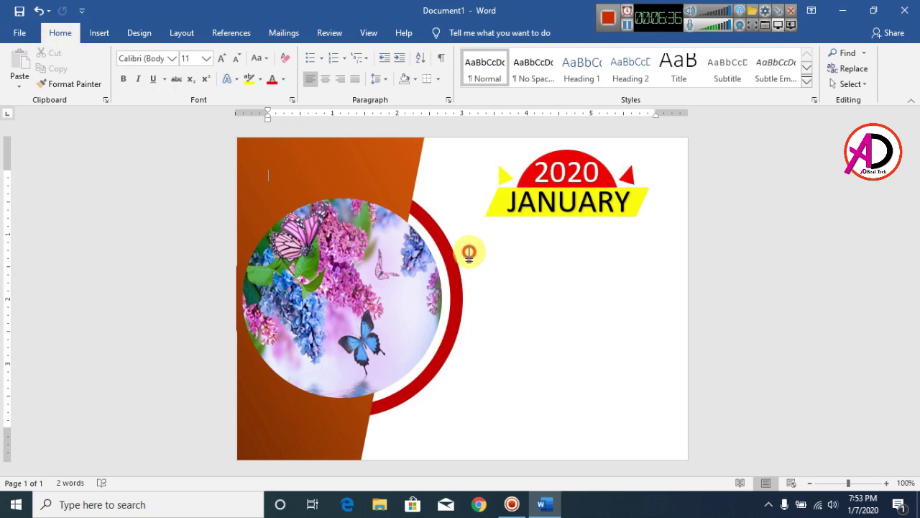
Insert a table of seven columns and six rows in the blank area below the title
{"action": "double_click", "coordinate": [469, 253]}
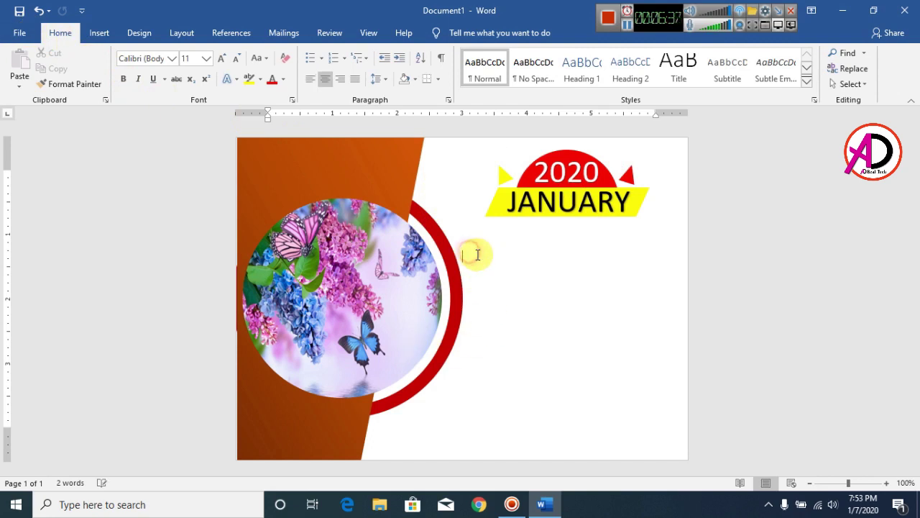
{"action": "left_click", "coordinate": [100, 34]}
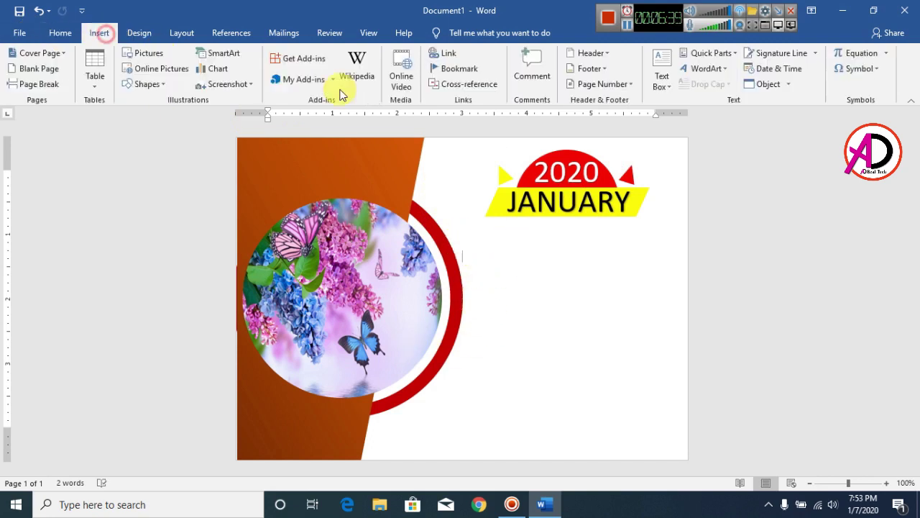
{"action": "left_click", "coordinate": [92, 82]}
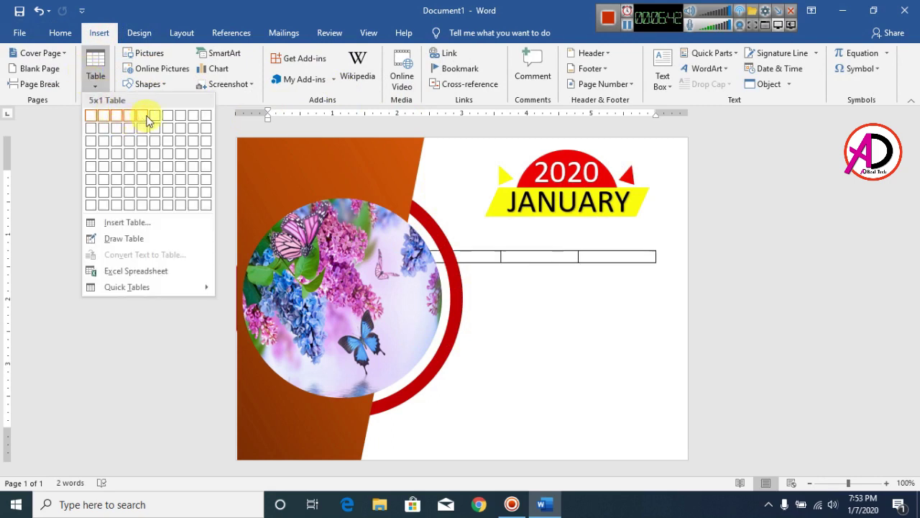
{"action": "left_click", "coordinate": [169, 179]}
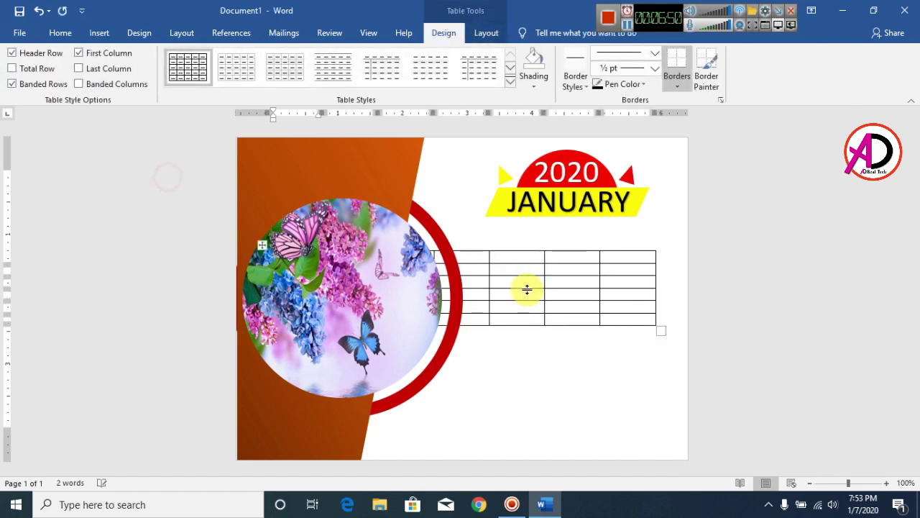
Resize the table to about 3.2 by 2.7 inches and position it below the JANUARY banner, beside the red ring
{"action": "left_click_drag", "start_coordinate": [657, 332], "coordinate": [511, 351]}
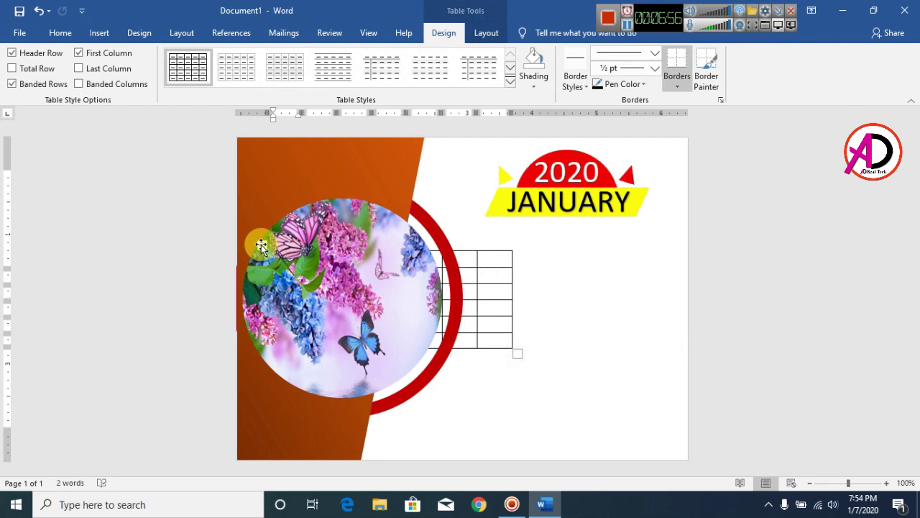
{"action": "left_click_drag", "start_coordinate": [261, 246], "coordinate": [416, 240]}
{"action": "left_click_drag", "start_coordinate": [662, 350], "coordinate": [609, 355]}
{"action": "left_click_drag", "start_coordinate": [457, 236], "coordinate": [476, 222]}
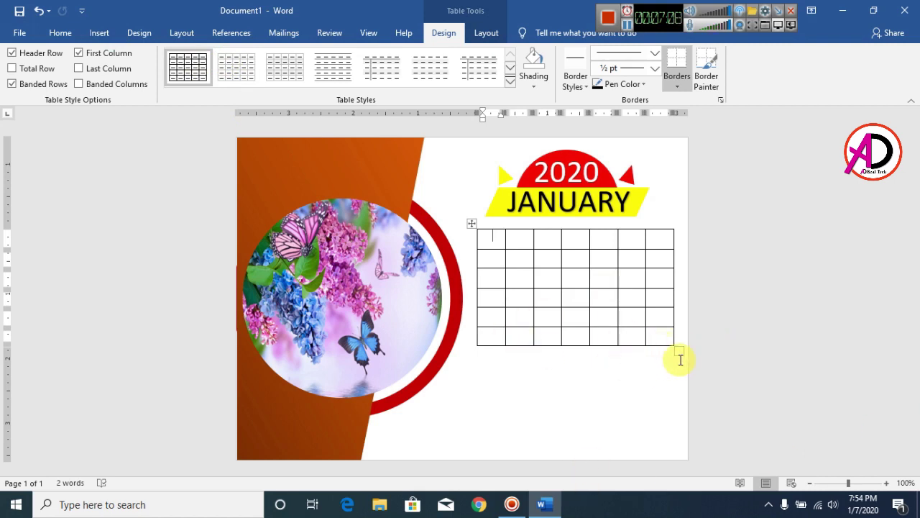
{"action": "left_click_drag", "start_coordinate": [675, 352], "coordinate": [676, 401]}
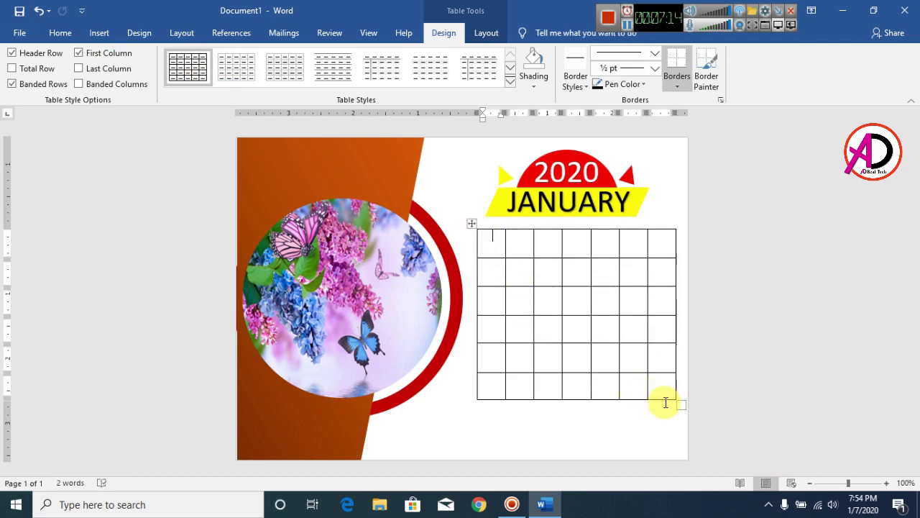
{"action": "left_click_drag", "start_coordinate": [677, 403], "coordinate": [686, 403]}
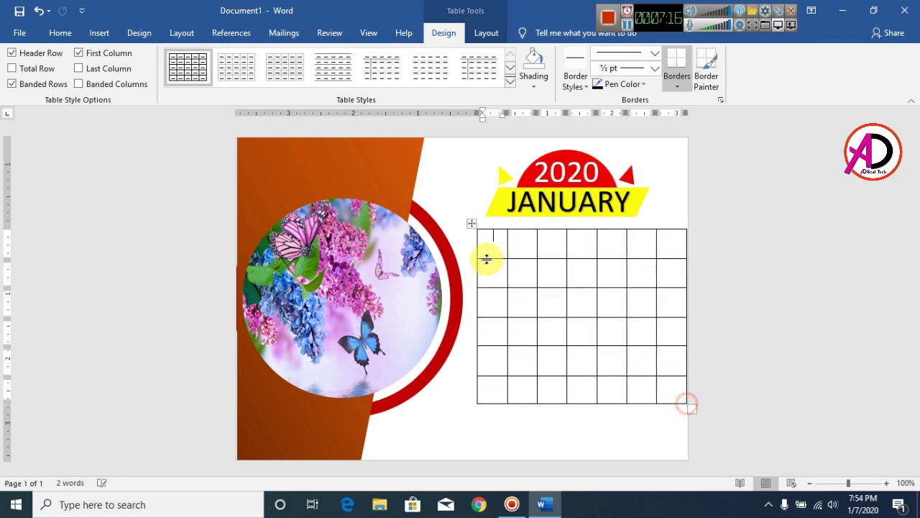
{"action": "left_click", "coordinate": [466, 225]}
{"action": "left_click", "coordinate": [473, 223]}
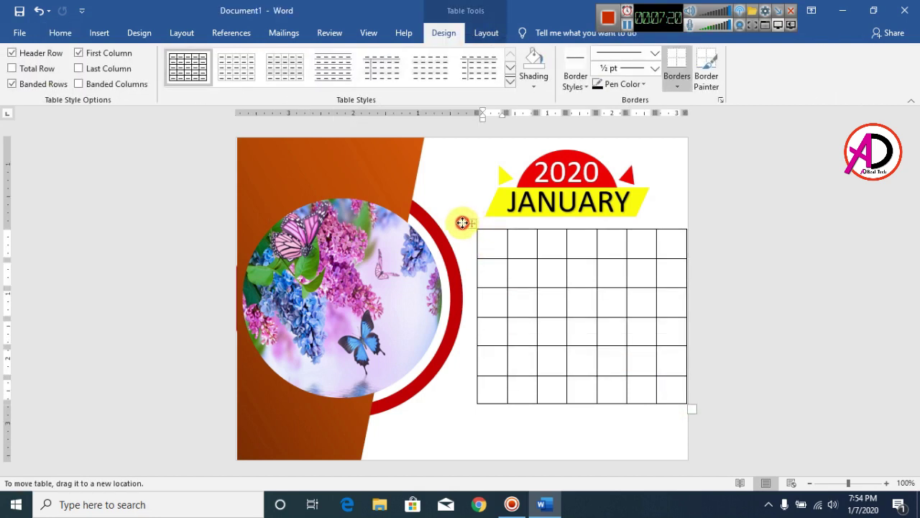
{"action": "mouse_move", "coordinate": [471, 223]}
{"action": "left_mouse_down"}
{"action": "mouse_move", "coordinate": [458, 232]}
{"action": "mouse_move", "coordinate": [466, 220]}
{"action": "left_mouse_up"}
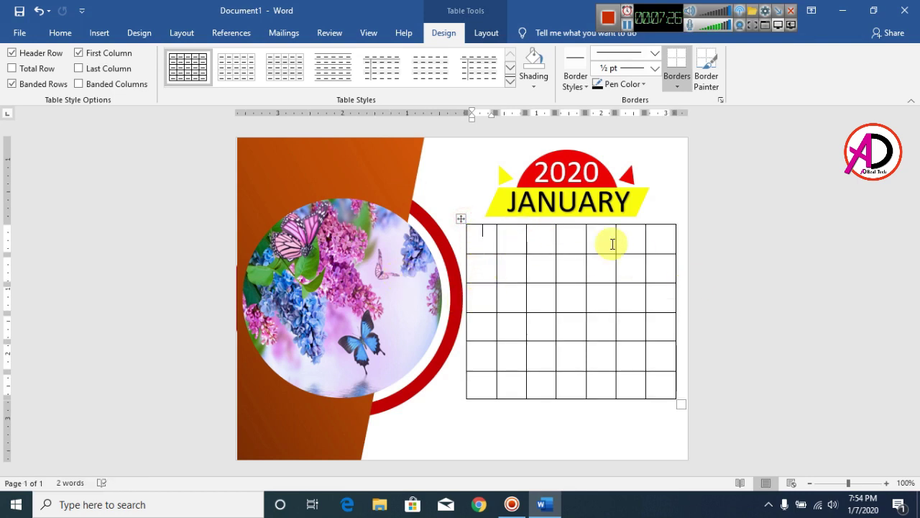
Reduce the height of the table's first row and format its cells as bold 14 pt text
{"action": "left_click_drag", "start_coordinate": [516, 253], "coordinate": [643, 234]}
{"action": "left_click", "coordinate": [485, 231]}
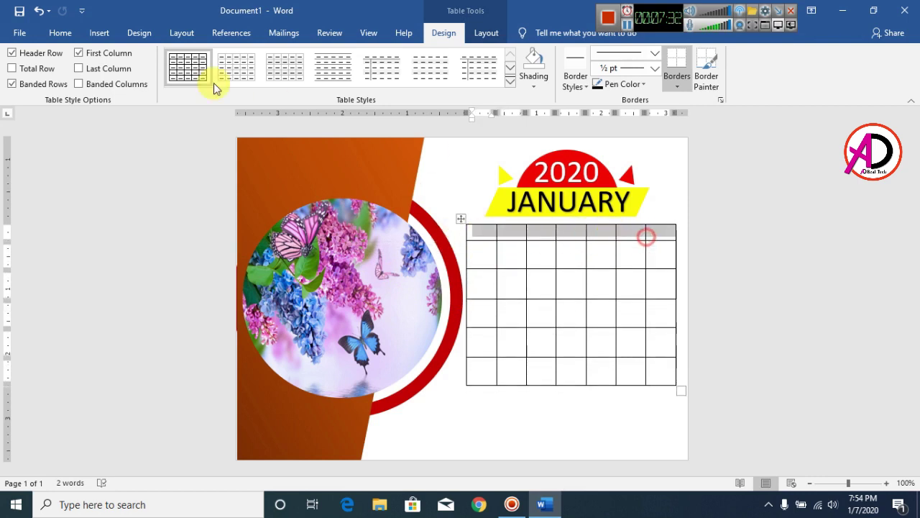
{"action": "left_click", "coordinate": [62, 34]}
{"action": "left_click_drag", "start_coordinate": [485, 231], "coordinate": [660, 237]}
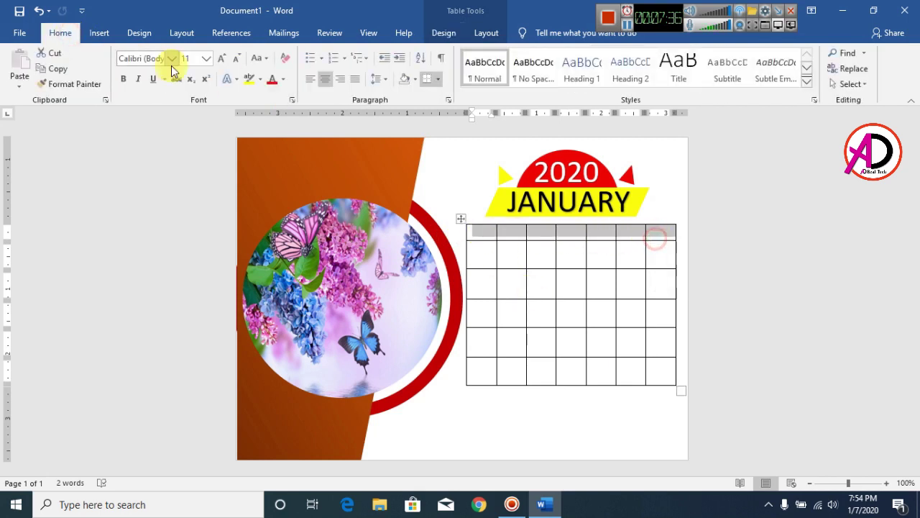
{"action": "left_click", "coordinate": [224, 63]}
{"action": "left_click", "coordinate": [223, 64]}
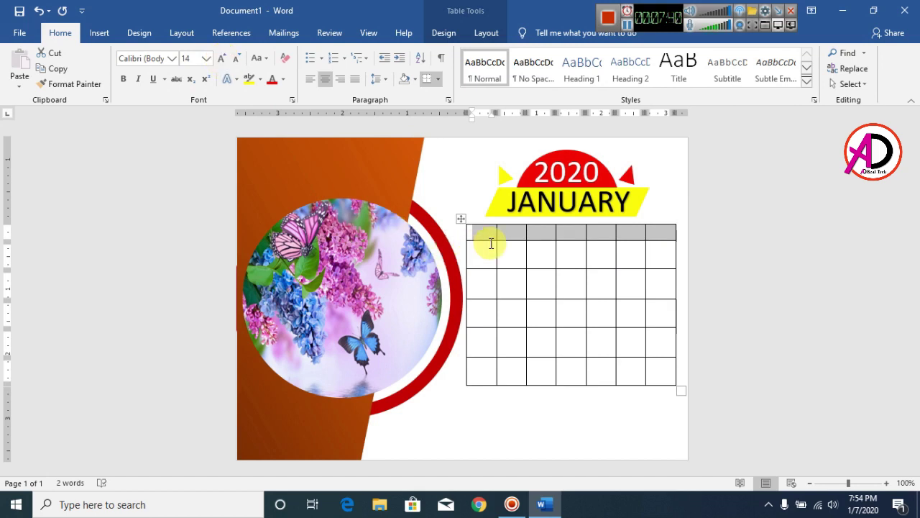
{"action": "left_click", "coordinate": [124, 80]}
Enter the weekday headings SUN, MON, TUS, WED, THU, FRI and SAT across the table's first row
{"action": "left_click", "coordinate": [485, 231]}
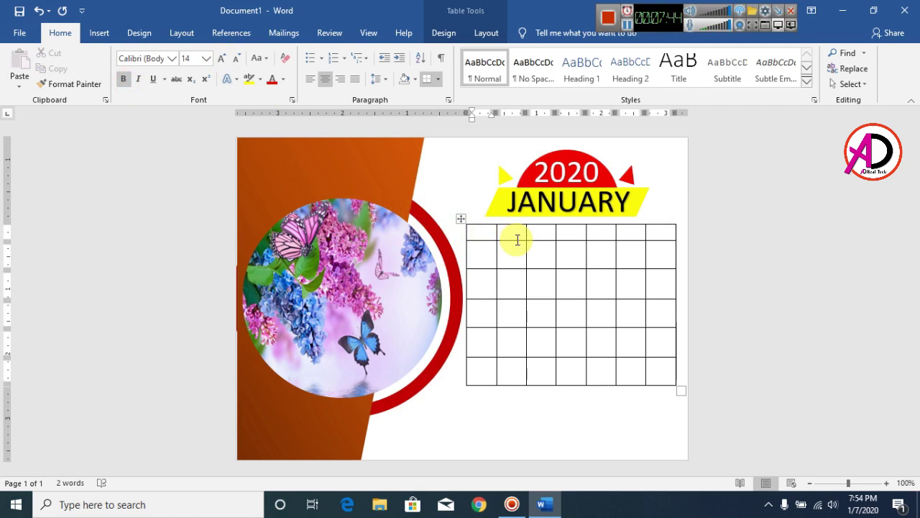
{"action": "type", "text": "SUN "}
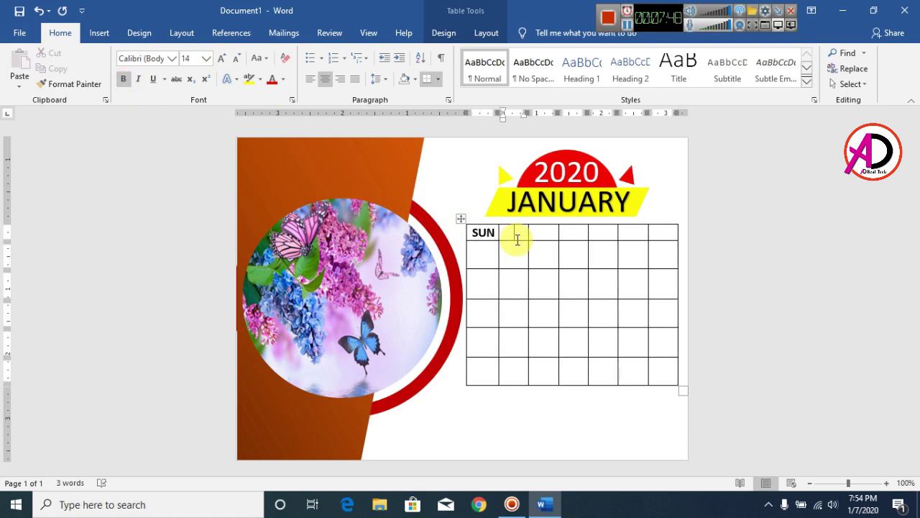
{"action": "type", "text": "MON"}
{"action": "key", "text": "Tab"}
{"action": "type", "text": "TUS "}
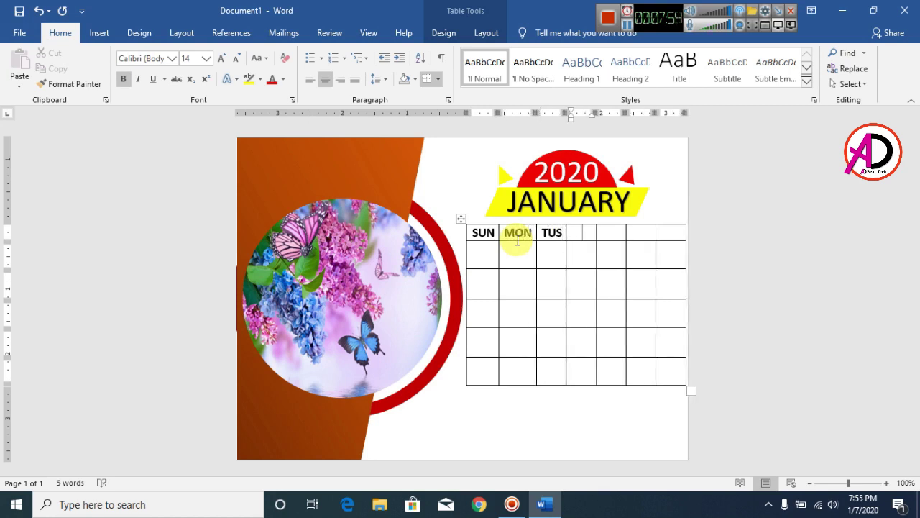
{"action": "type", "text": "WED "}
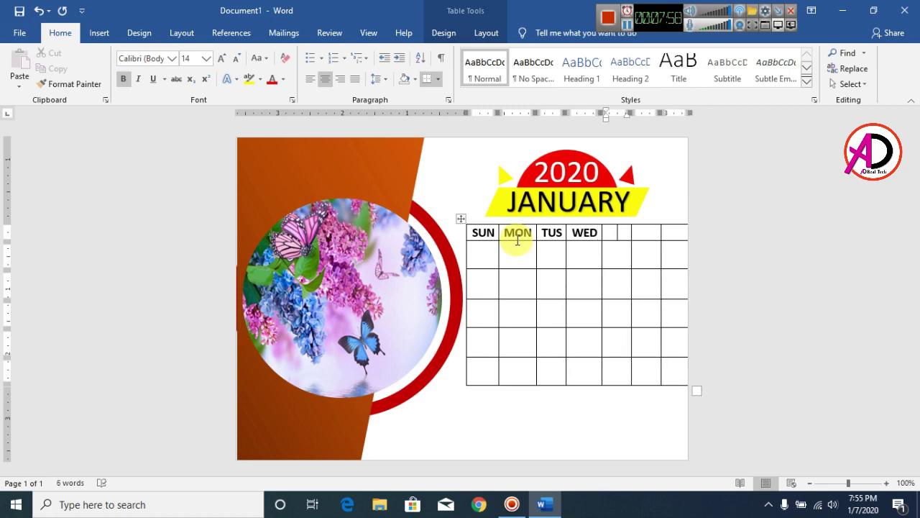
{"action": "type", "text": "THU"}
{"action": "key", "text": "Tab"}
{"action": "type", "text": "FRI"}
{"action": "key", "text": "Tab"}
{"action": "type", "text": "SAT"}
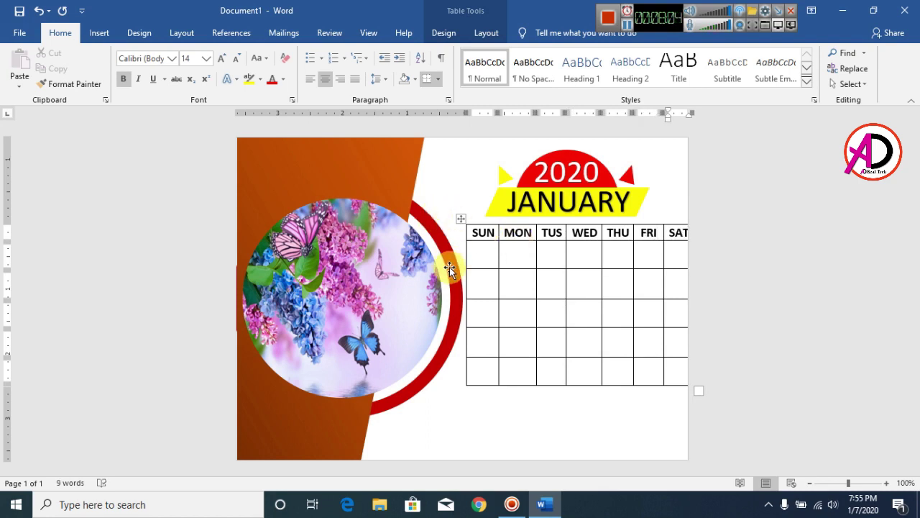
Shrink the red ring around the picture slightly in width and height to leave room for the table
{"action": "left_click", "coordinate": [449, 268]}
{"action": "left_click_drag", "start_coordinate": [465, 353], "coordinate": [463, 354]}
{"action": "left_click", "coordinate": [524, 416]}
{"action": "left_click", "coordinate": [399, 405]}
{"action": "left_click_drag", "start_coordinate": [341, 418], "coordinate": [346, 417]}
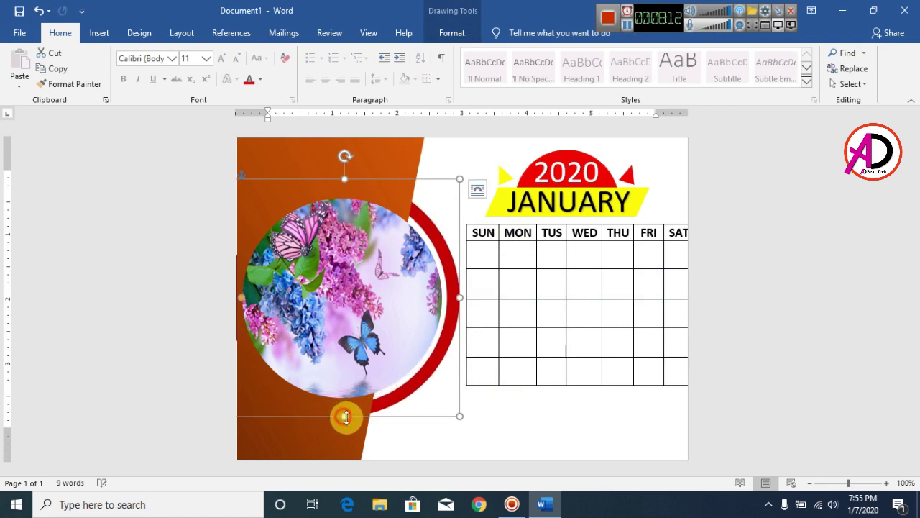
{"action": "left_click", "coordinate": [544, 414]}
Move the table slightly down and toward the ring, and narrow it to fit within the page edge
{"action": "left_click", "coordinate": [487, 257]}
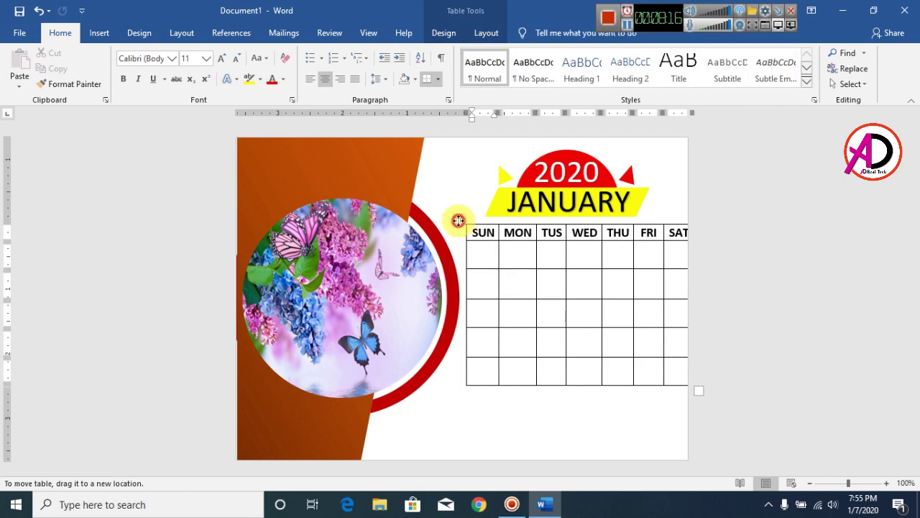
{"action": "left_click_drag", "start_coordinate": [454, 215], "coordinate": [458, 237]}
{"action": "left_click_drag", "start_coordinate": [698, 398], "coordinate": [675, 389]}
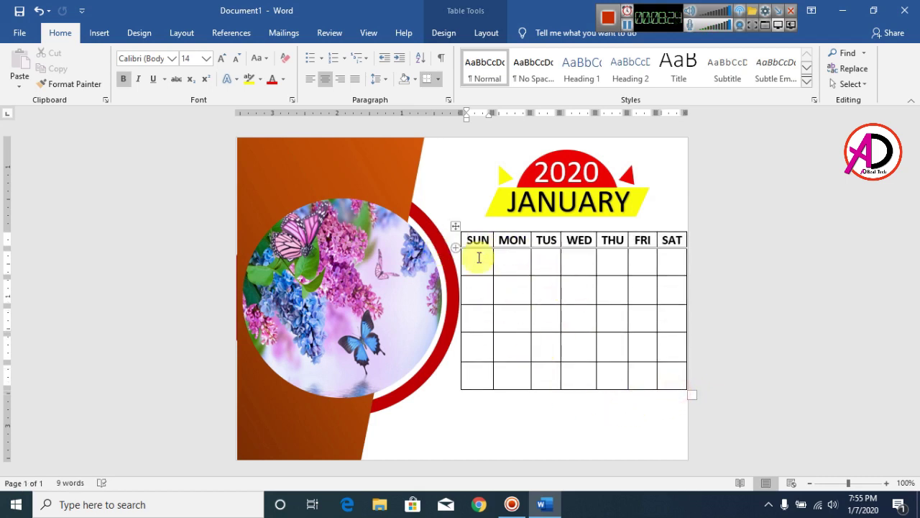
Set the font size of all cells below the weekday headings to 22 pt
{"action": "left_click_drag", "start_coordinate": [474, 261], "coordinate": [662, 375]}
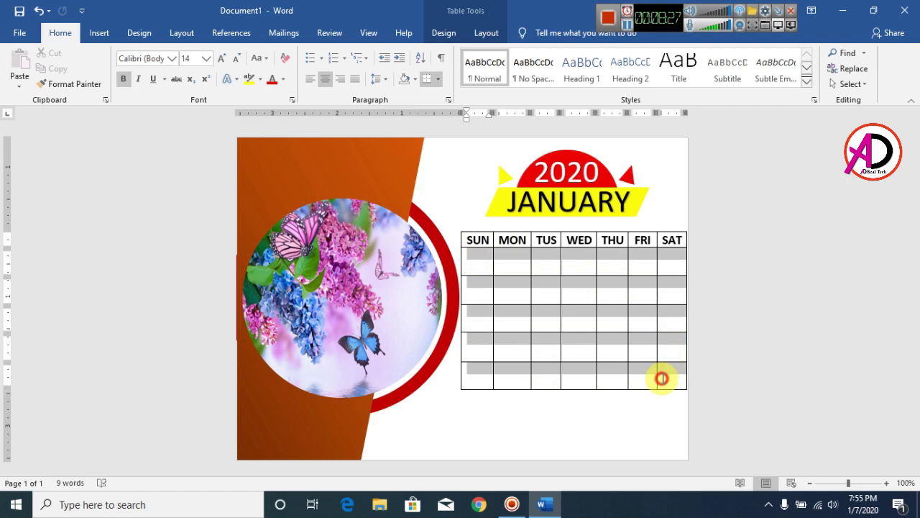
{"action": "left_click", "coordinate": [223, 60]}
{"action": "left_click", "coordinate": [223, 61]}
{"action": "left_click", "coordinate": [224, 62]}
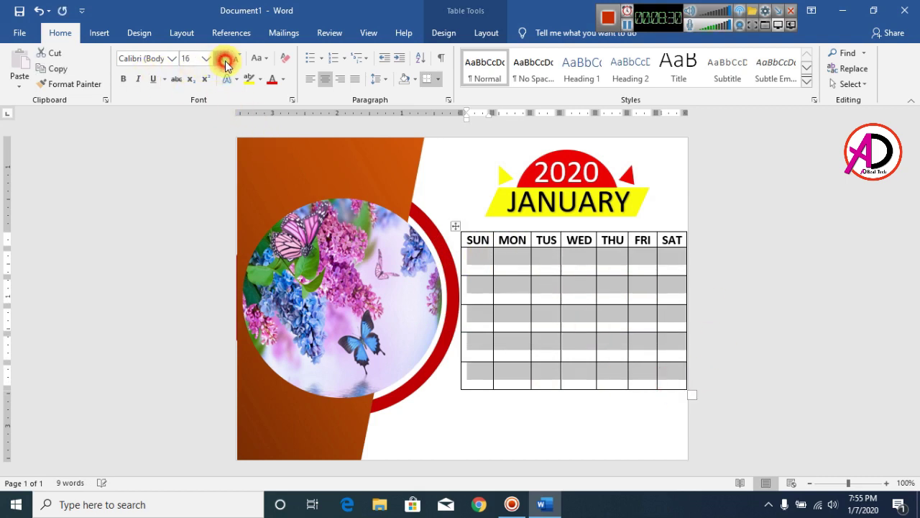
{"action": "left_click", "coordinate": [225, 64]}
{"action": "left_click", "coordinate": [225, 63]}
{"action": "left_click", "coordinate": [224, 64]}
Enter the dates 1 to 4 under WED through SAT in the first row below the headings
{"action": "left_click", "coordinate": [476, 267]}
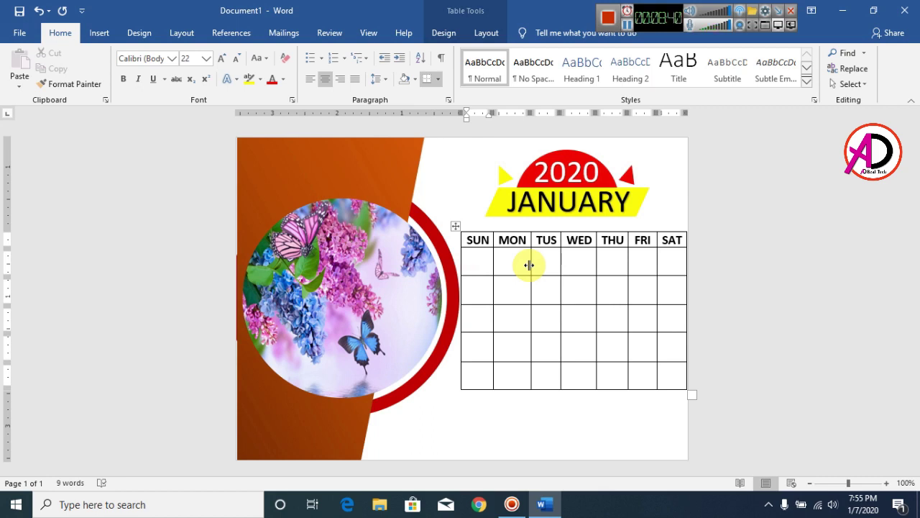
{"action": "key", "text": "Tab"}
{"action": "key", "text": "Tab"}
{"action": "key", "text": "Tab"}
{"action": "type", "text": "1"}
{"action": "key", "text": "Tab"}
{"action": "type", "text": "2"}
{"action": "key", "text": "Tab"}
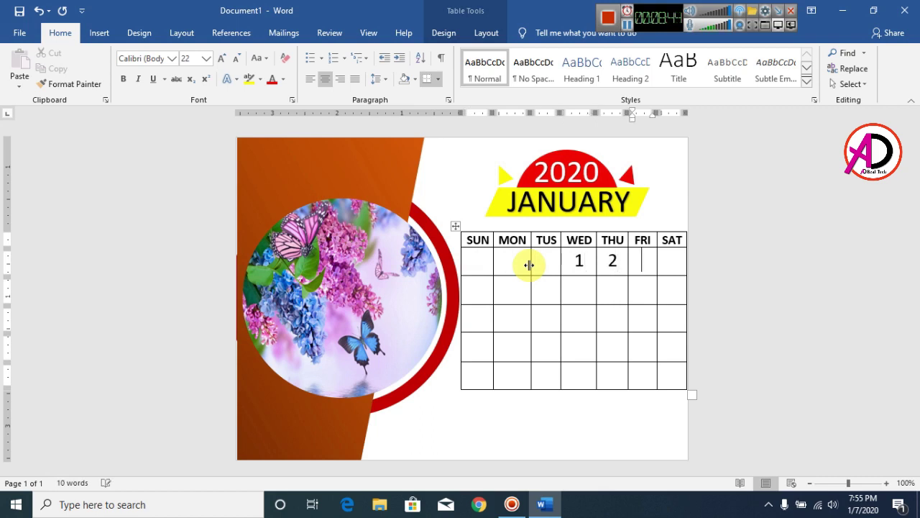
{"action": "type", "text": "3"}
{"action": "key", "text": "Tab"}
{"action": "key", "text": "Tab"}
{"action": "key", "text": "shift+Tab"}
{"action": "type", "text": "4"}
Enter the dates 5 to 11 under SUN through SAT in the second date row
{"action": "key", "text": "Tab"}
{"action": "type", "text": "5"}
{"action": "key", "text": "Tab"}
{"action": "type", "text": "6"}
{"action": "key", "text": "Tab"}
{"action": "type", "text": "7"}
{"action": "key", "text": "Tab"}
{"action": "type", "text": "8"}
{"action": "key", "text": "Tab"}
{"action": "type", "text": "9"}
{"action": "key", "text": "Tab"}
{"action": "type", "text": "10"}
{"action": "key", "text": "Tab"}
{"action": "type", "text": "11"}
Enter the dates 12 to 18 under SUN through SAT in the third date row
{"action": "key", "text": "Tab"}
{"action": "type", "text": "12"}
{"action": "key", "text": "Tab"}
{"action": "type", "text": "13"}
{"action": "key", "text": "Tab"}
{"action": "type", "text": "14"}
{"action": "key", "text": "Tab"}
{"action": "type", "text": "1"}
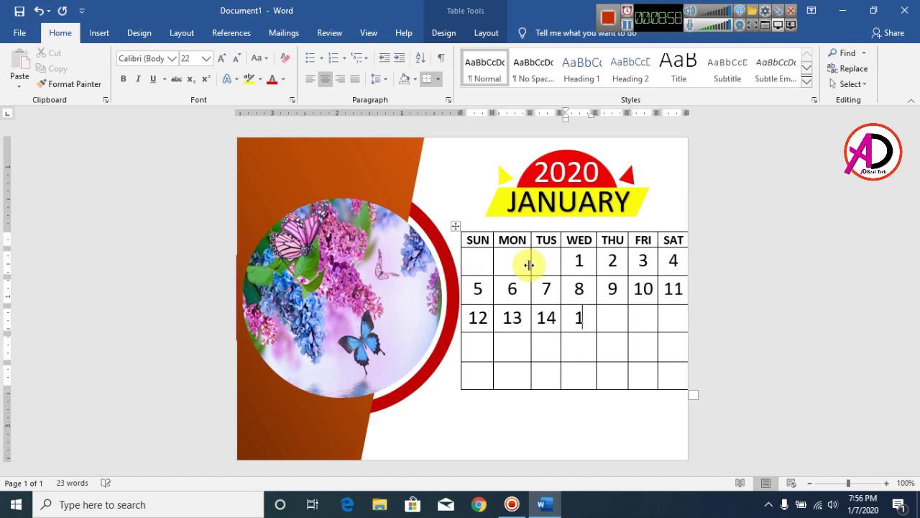
{"action": "type", "text": "5"}
{"action": "key", "text": "Tab"}
{"action": "type", "text": "1"}
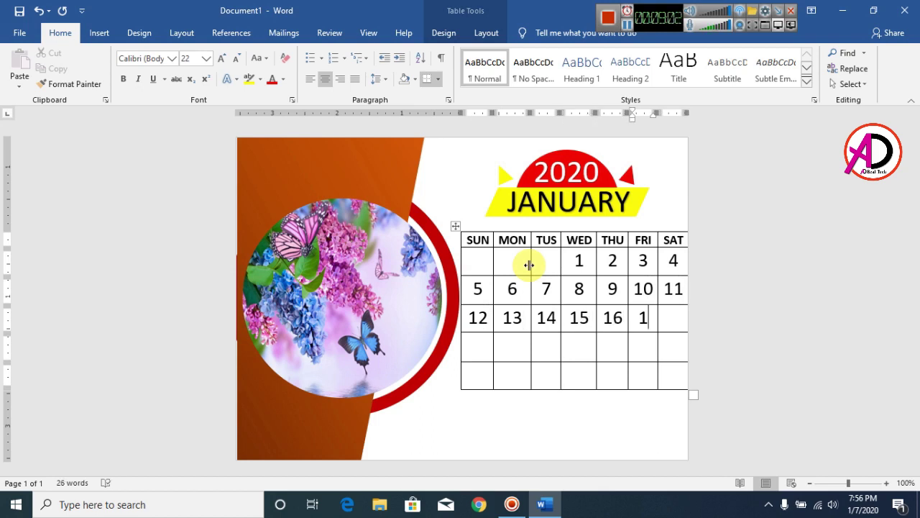
{"action": "key", "text": "Tab"}
{"action": "type", "text": "18"}
Enter the dates 19 to 25 under SUN through SAT in the fourth date row
{"action": "key", "text": "Tab"}
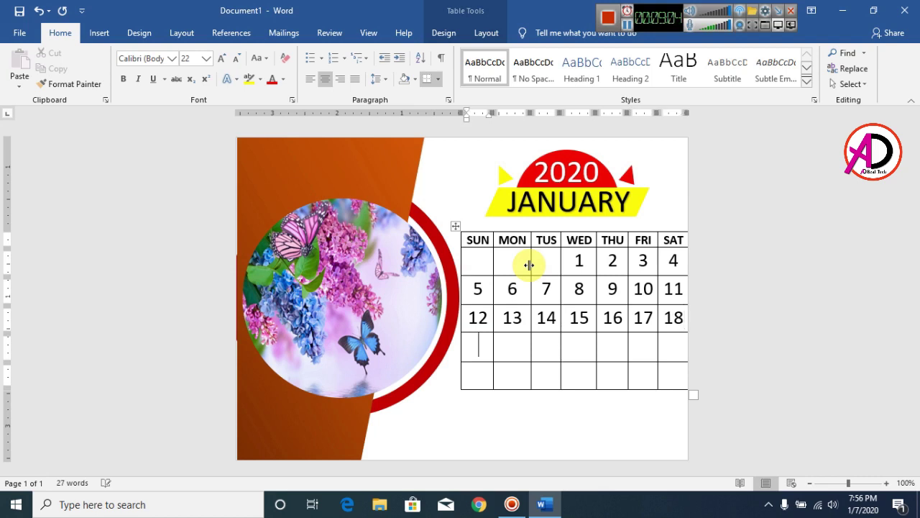
{"action": "type", "text": "1920"}
{"action": "key", "text": "BackSpace"}
{"action": "key", "text": "BackSpace"}
{"action": "key", "text": "Tab"}
{"action": "type", "text": "20"}
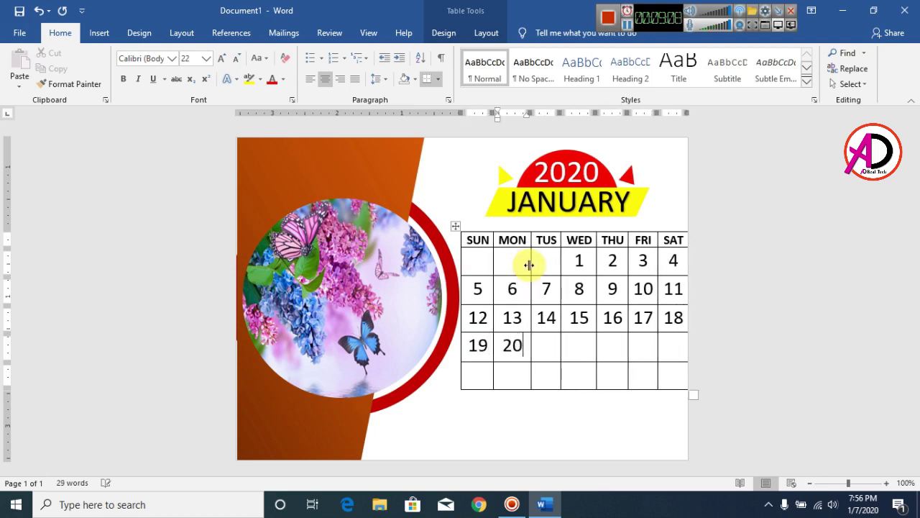
{"action": "key", "text": "Tab"}
{"action": "type", "text": "21"}
{"action": "key", "text": "Tab"}
{"action": "type", "text": "21 "}
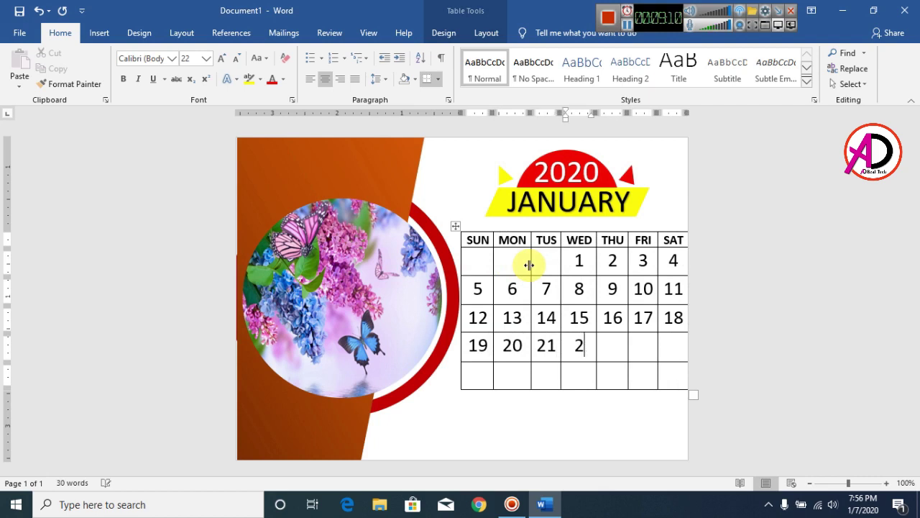
{"action": "type", "text": "2"}
{"action": "key", "text": "Tab"}
{"action": "type", "text": "23"}
{"action": "key", "text": "Tab"}
{"action": "type", "text": "24"}
{"action": "key", "text": "Tab"}
{"action": "type", "text": "2"}
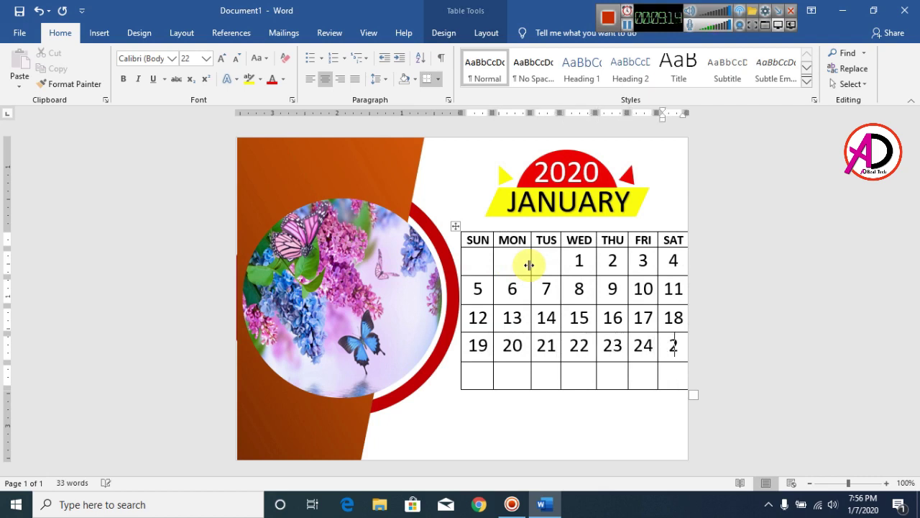
{"action": "type", "text": "5"}
Enter the dates 26 to 31 under SUN through FRI in the fifth date row
{"action": "key", "text": "Tab"}
{"action": "type", "text": "26"}
{"action": "key", "text": "Tab"}
{"action": "type", "text": "27"}
{"action": "key", "text": "Tab"}
{"action": "type", "text": "2"}
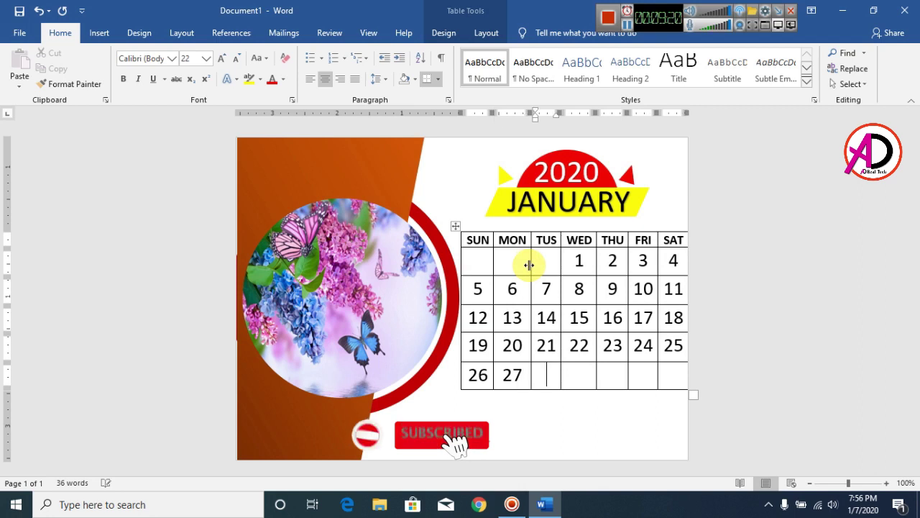
{"action": "type", "text": "8"}
{"action": "key", "text": "Tab"}
{"action": "type", "text": "29"}
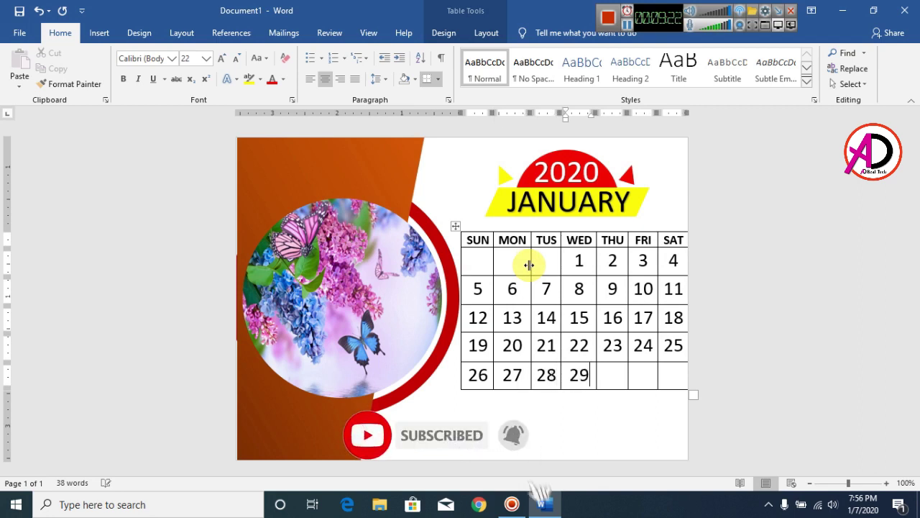
{"action": "key", "text": "Tab"}
{"action": "type", "text": "30"}
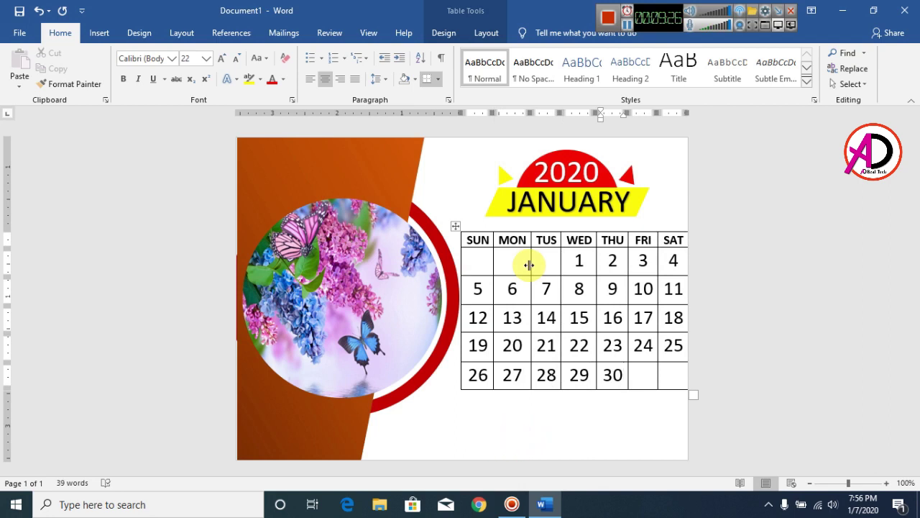
{"action": "type", "text": "3"}
{"action": "key", "text": "BackSpace"}
{"action": "key", "text": "Tab"}
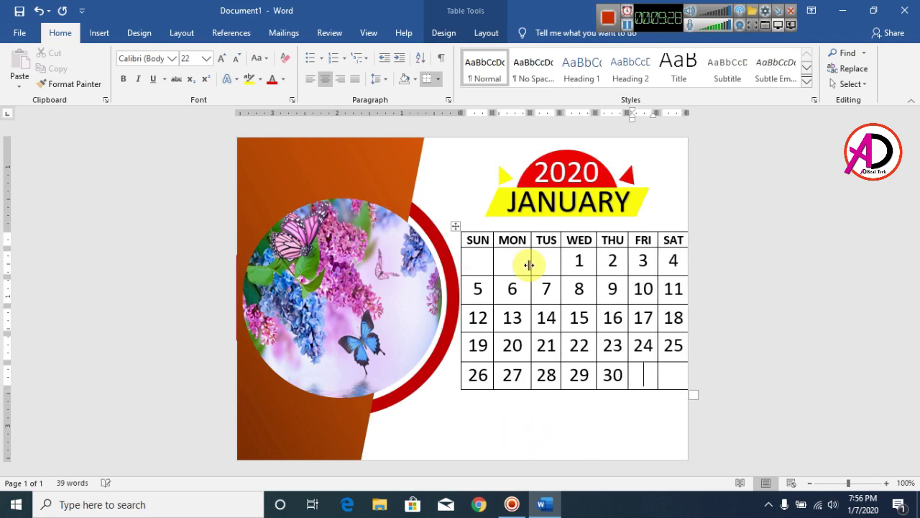
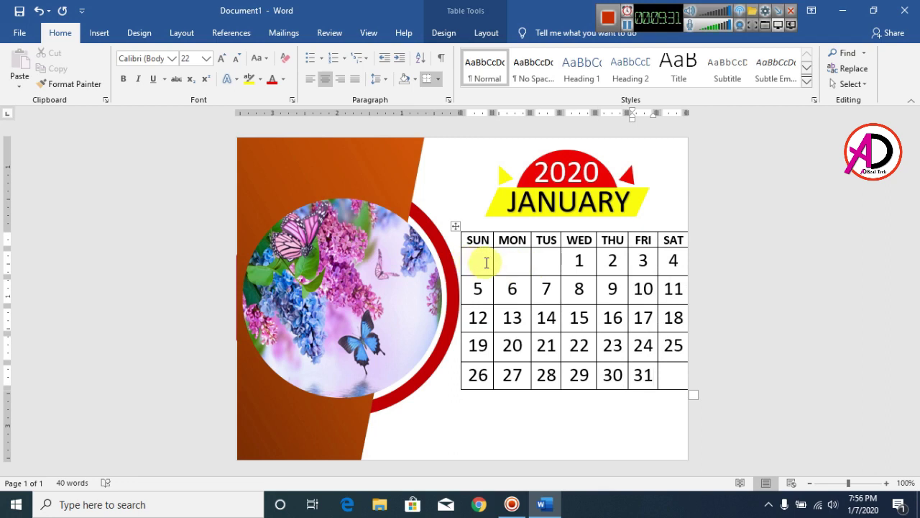
Reduce the font size of all date cells below the weekday headings to 20 pt
{"action": "left_click", "coordinate": [238, 59]}
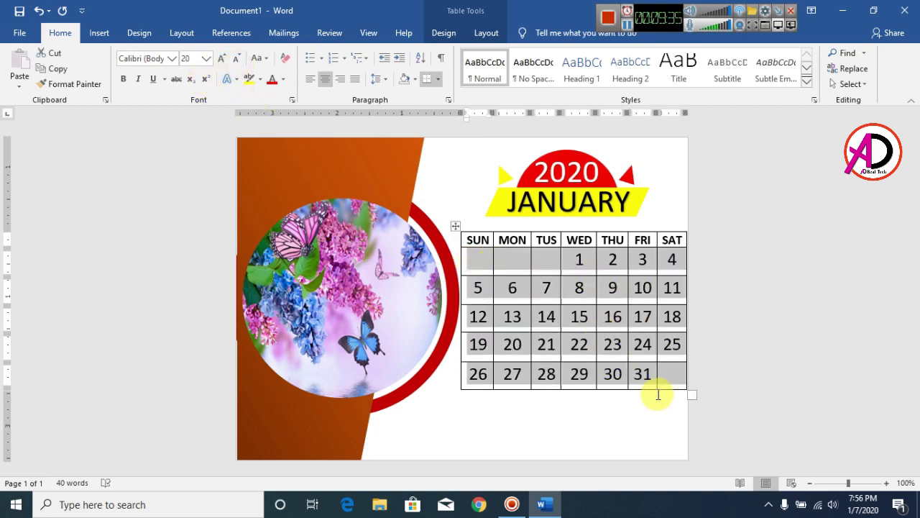
{"action": "left_click", "coordinate": [666, 385]}
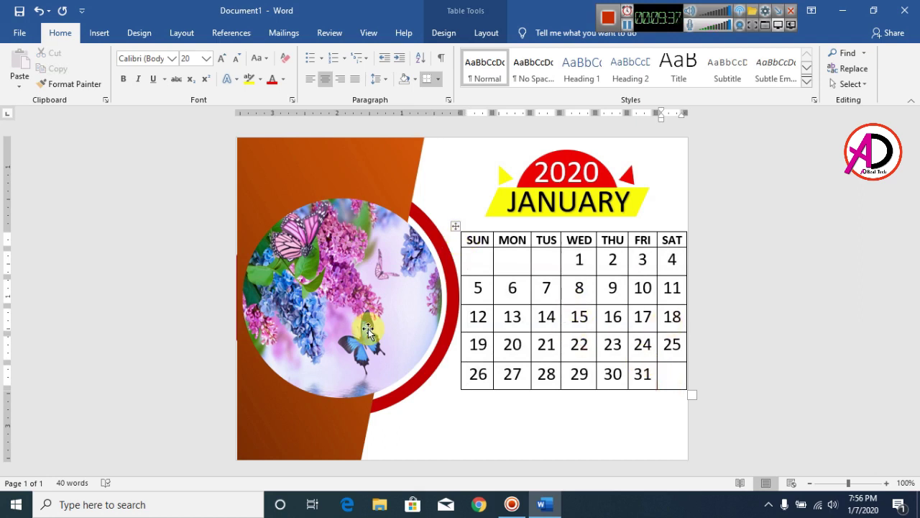
{"action": "left_click", "coordinate": [457, 227]}
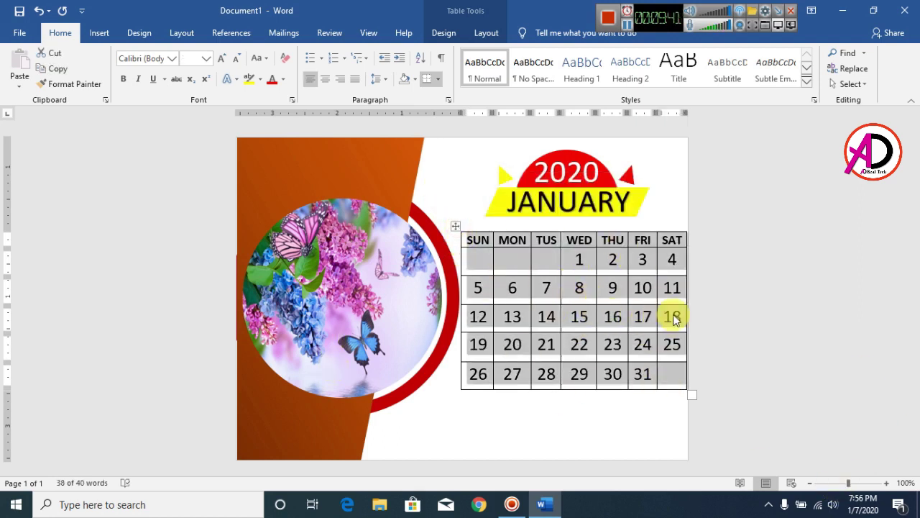
{"action": "left_click", "coordinate": [471, 245]}
Shade the weekday heading row from SUN to SAT with the standard Orange colour
{"action": "left_click_drag", "start_coordinate": [474, 240], "coordinate": [672, 237]}
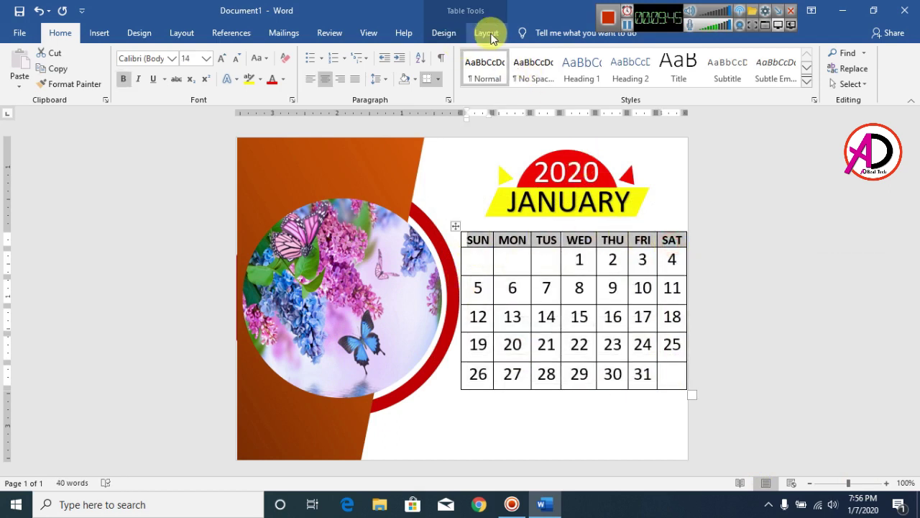
{"action": "left_click", "coordinate": [444, 34]}
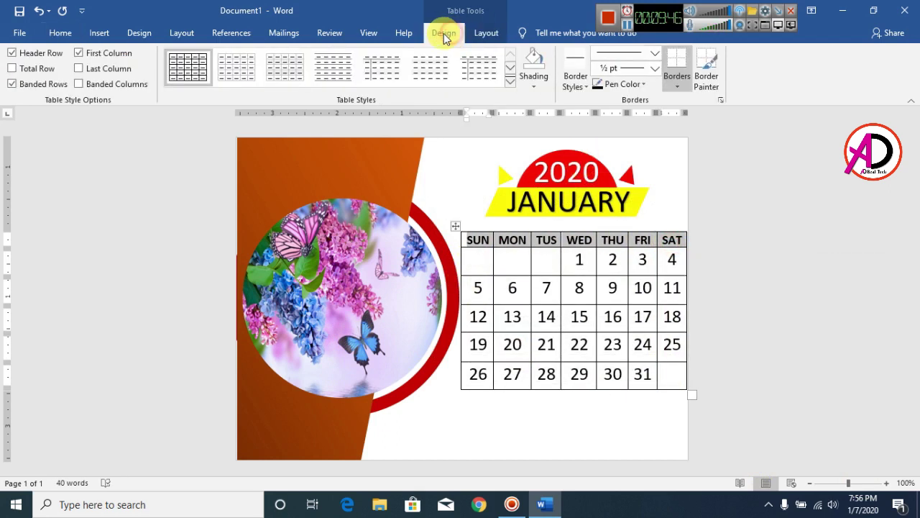
{"action": "left_click", "coordinate": [534, 87]}
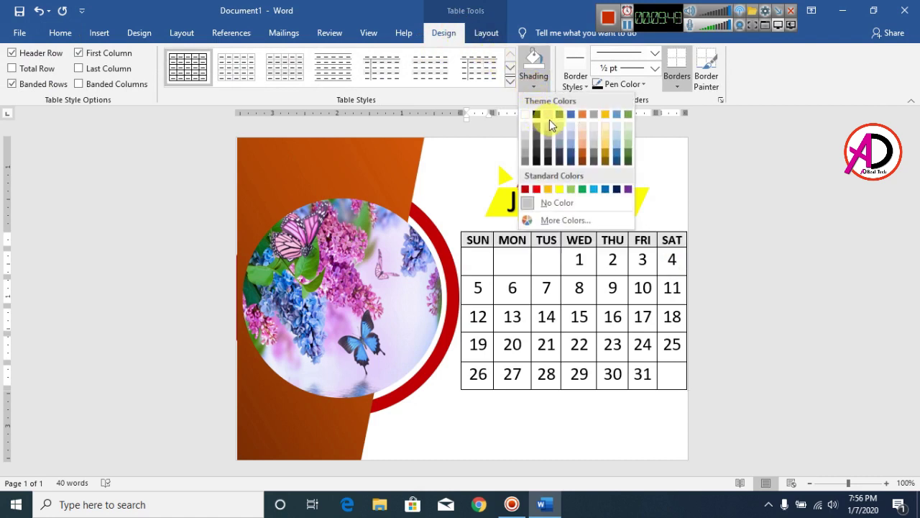
{"action": "left_click", "coordinate": [550, 191]}
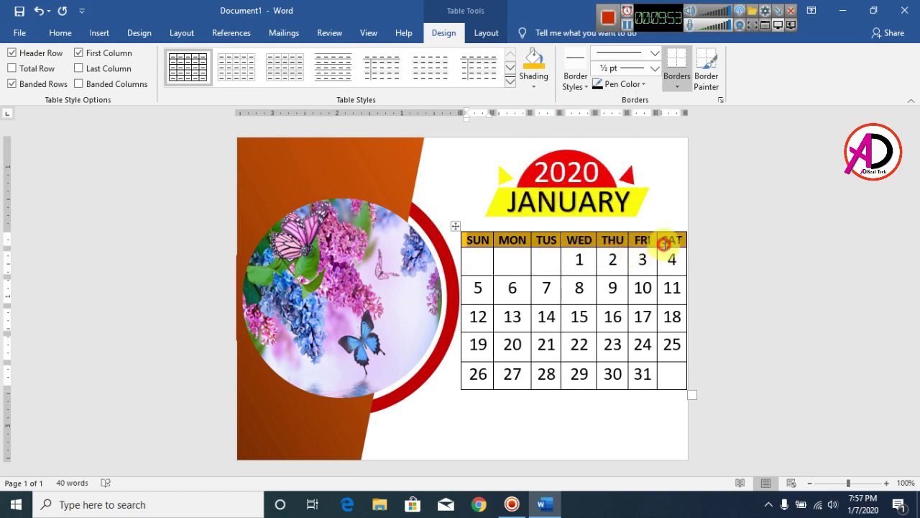
Set the font colour of the SUN heading and the Sunday dates to standard Red
{"action": "left_click_drag", "start_coordinate": [476, 257], "coordinate": [479, 375]}
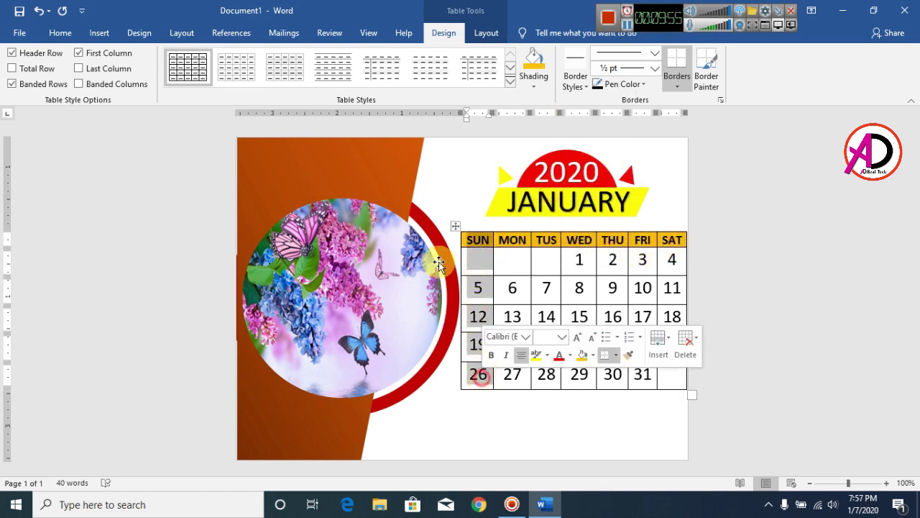
{"action": "left_click", "coordinate": [61, 32]}
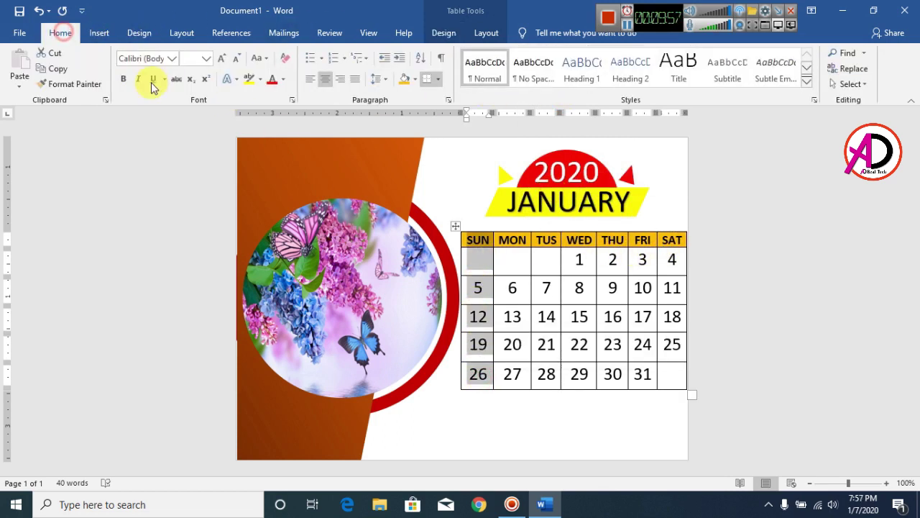
{"action": "left_click", "coordinate": [283, 79]}
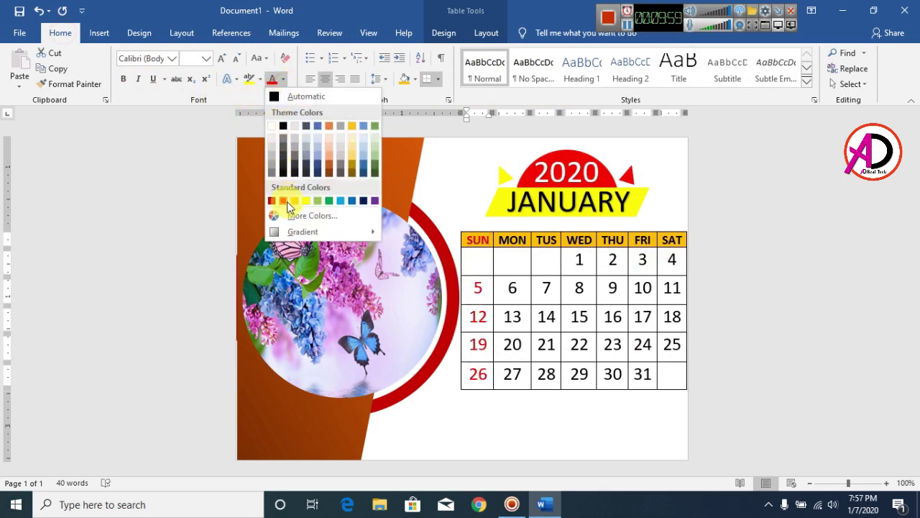
{"action": "left_click", "coordinate": [285, 203]}
{"action": "left_click", "coordinate": [487, 257]}
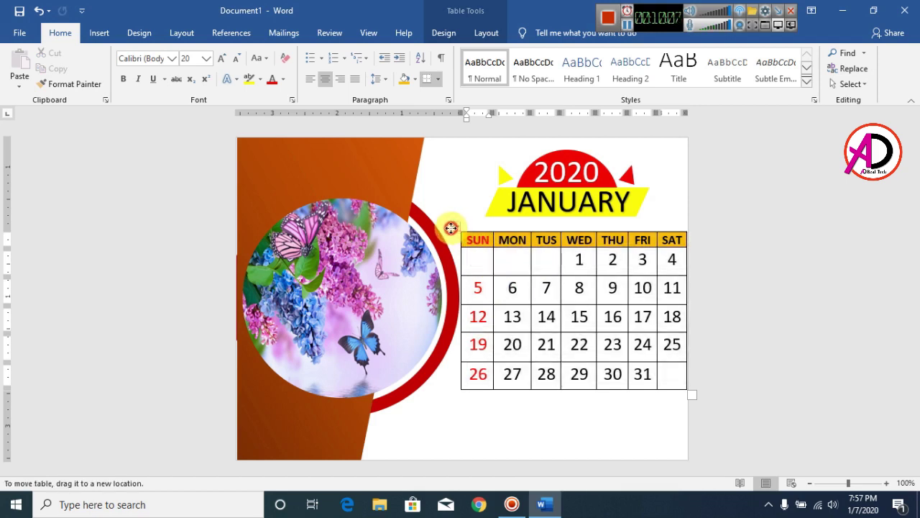
Apply a single solid black 1 1/2 pt line to all borders of the calendar table
{"action": "left_click", "coordinate": [451, 228]}
{"action": "left_click", "coordinate": [748, 296]}
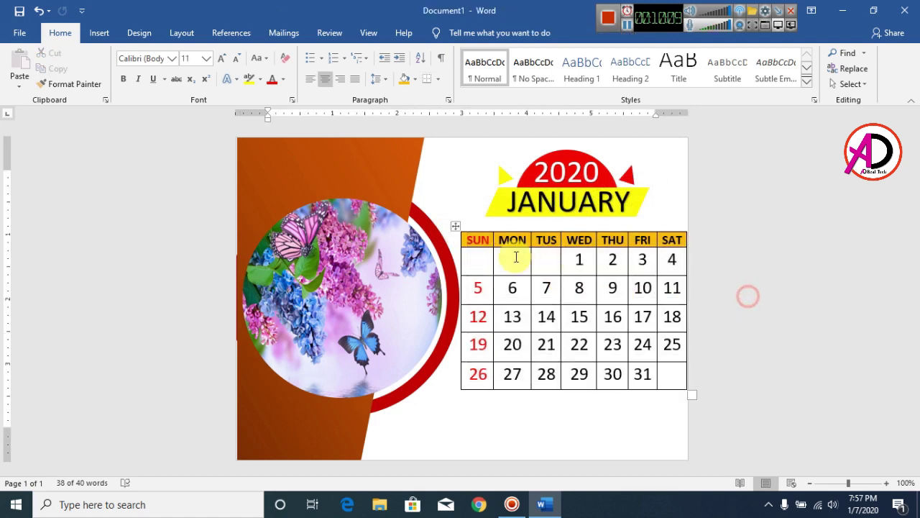
{"action": "left_click", "coordinate": [453, 227]}
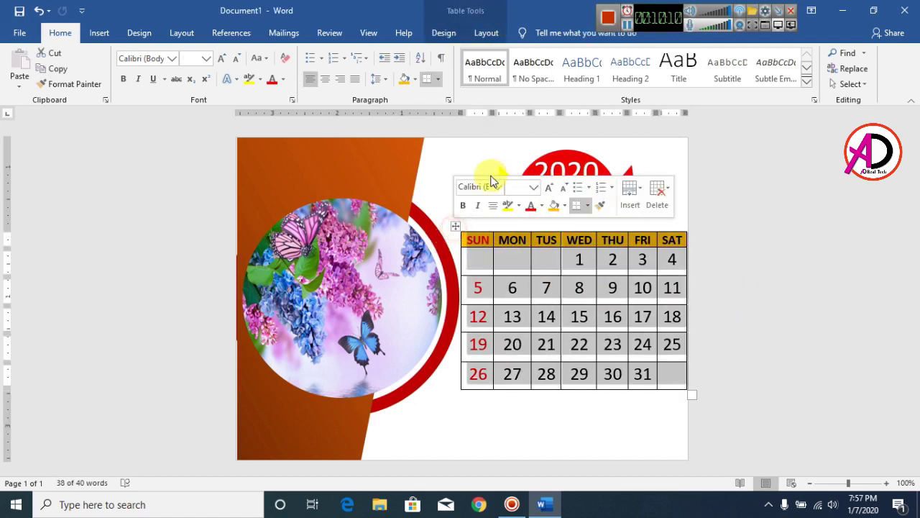
{"action": "left_click", "coordinate": [452, 34]}
{"action": "left_click", "coordinate": [581, 90]}
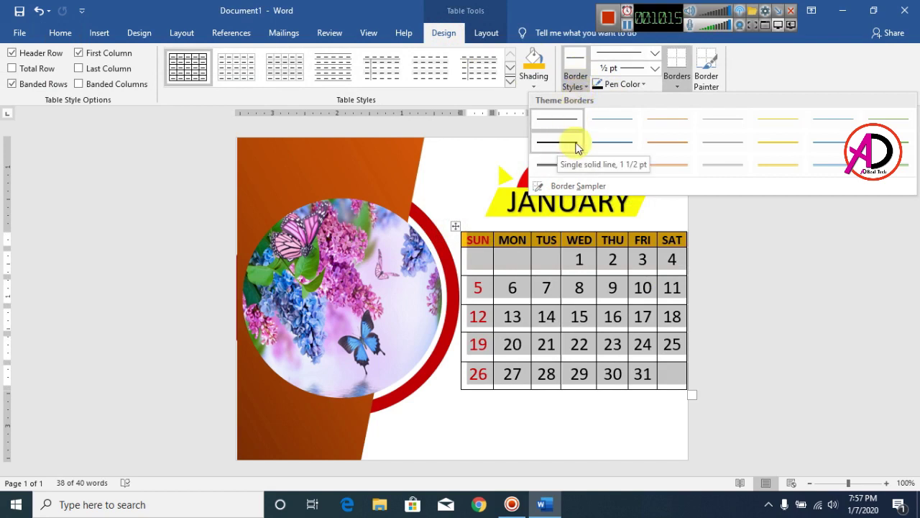
{"action": "left_click", "coordinate": [544, 146]}
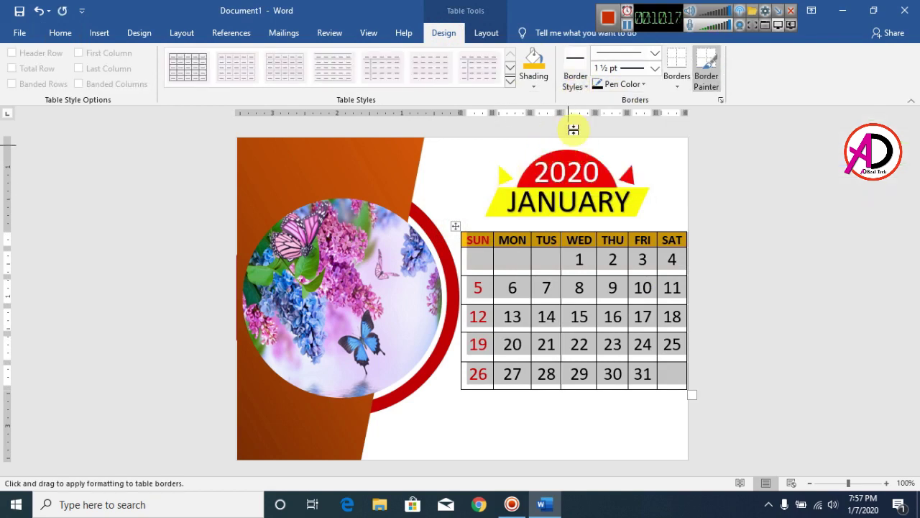
{"action": "left_click", "coordinate": [675, 85]}
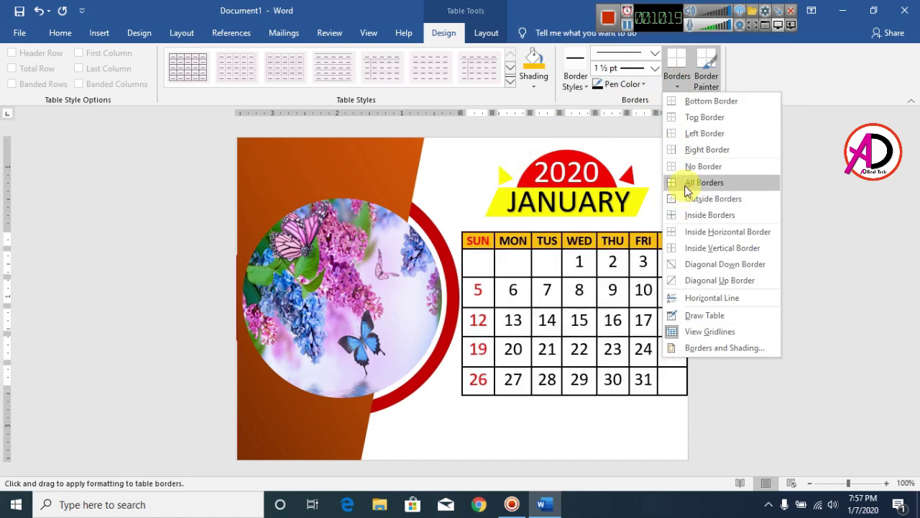
{"action": "left_click", "coordinate": [682, 181]}
Set the border pen colour to white and remove all borders from the calendar table
{"action": "left_click", "coordinate": [615, 85]}
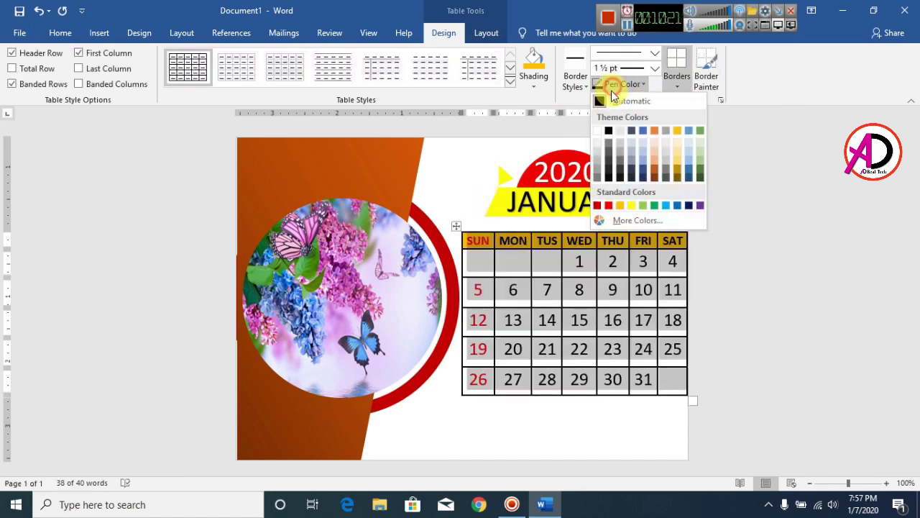
{"action": "left_click", "coordinate": [597, 131]}
{"action": "left_click", "coordinate": [677, 84]}
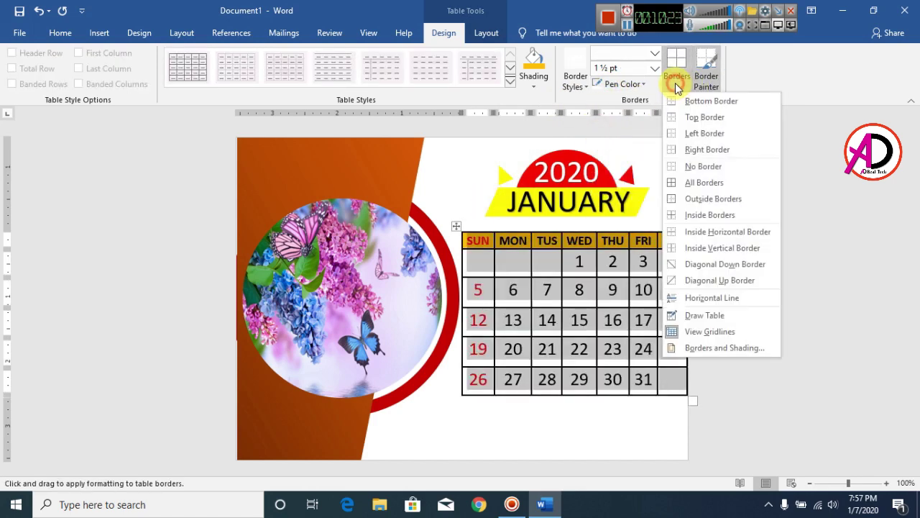
{"action": "left_click", "coordinate": [703, 166]}
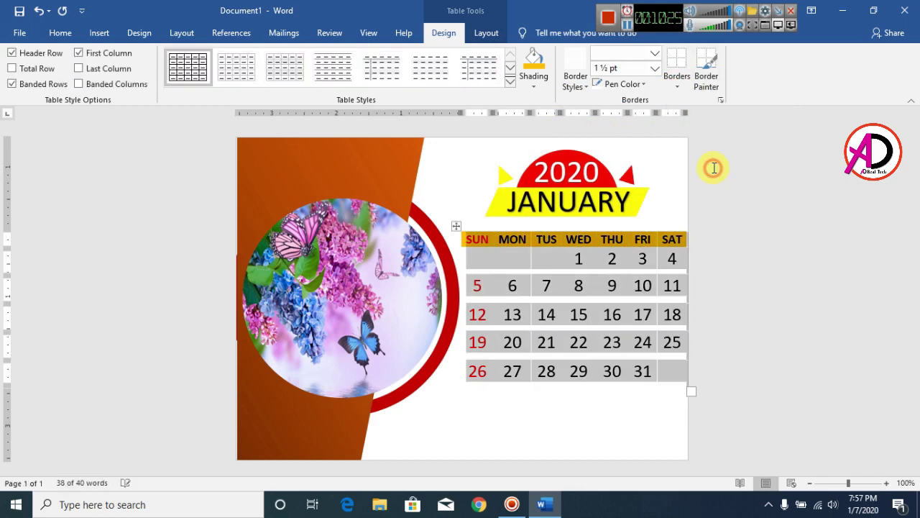
{"action": "left_click", "coordinate": [616, 404]}
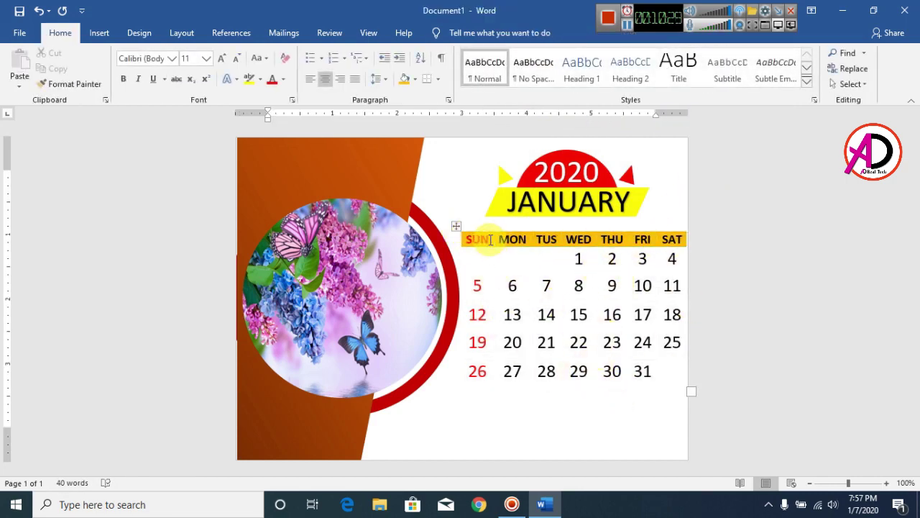
Examine the calendar's title, picture and date table up close, and the page as a whole
{"action": "left_click", "coordinate": [887, 482]}
{"action": "left_click", "coordinate": [886, 482]}
{"action": "left_click", "coordinate": [887, 482]}
{"action": "left_click", "coordinate": [886, 482]}
{"action": "left_click", "coordinate": [887, 483]}
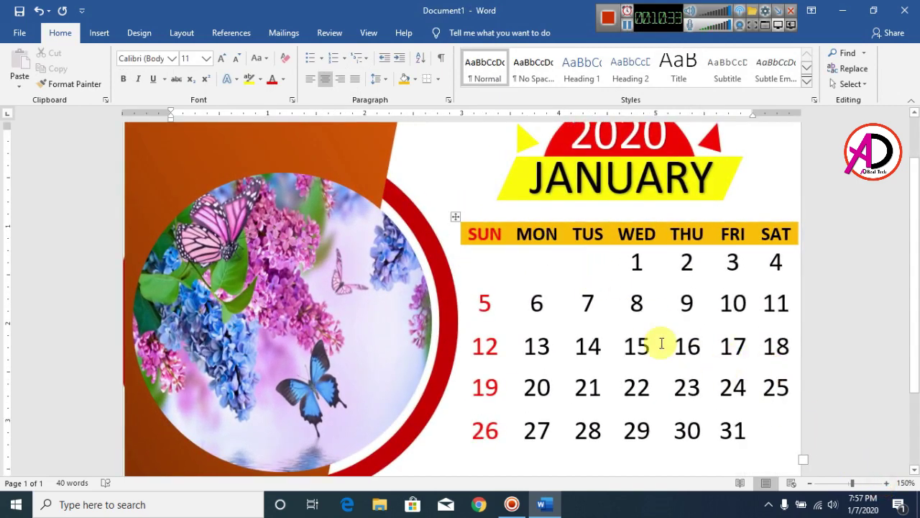
{"action": "left_click", "coordinate": [456, 220]}
{"action": "left_click", "coordinate": [448, 219]}
{"action": "left_click", "coordinate": [702, 359]}
{"action": "scroll", "coordinate": [682, 374], "scroll_direction": "down", "scroll_amount": 3}
{"action": "scroll", "coordinate": [507, 273], "scroll_direction": "up", "scroll_amount": 3}
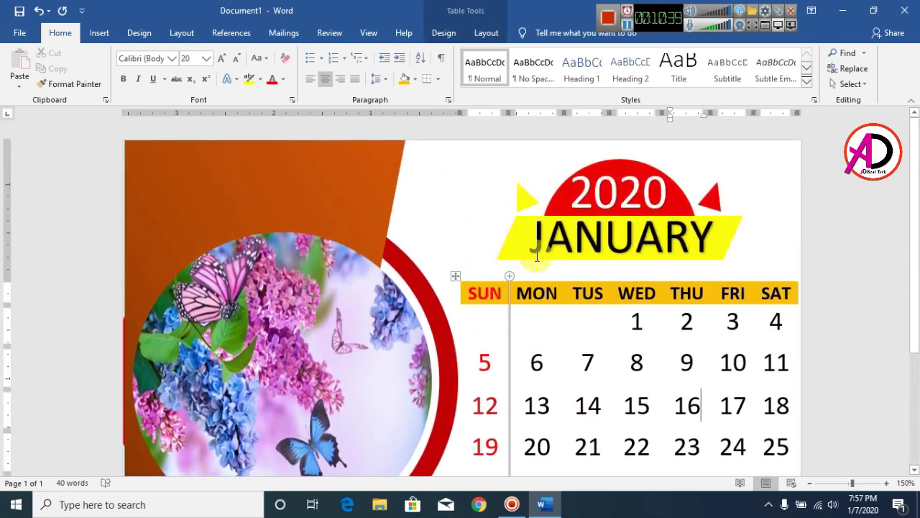
{"action": "scroll", "coordinate": [684, 390], "scroll_direction": "down", "scroll_amount": 3}
{"action": "scroll", "coordinate": [854, 482], "scroll_direction": "down", "scroll_amount": 6}
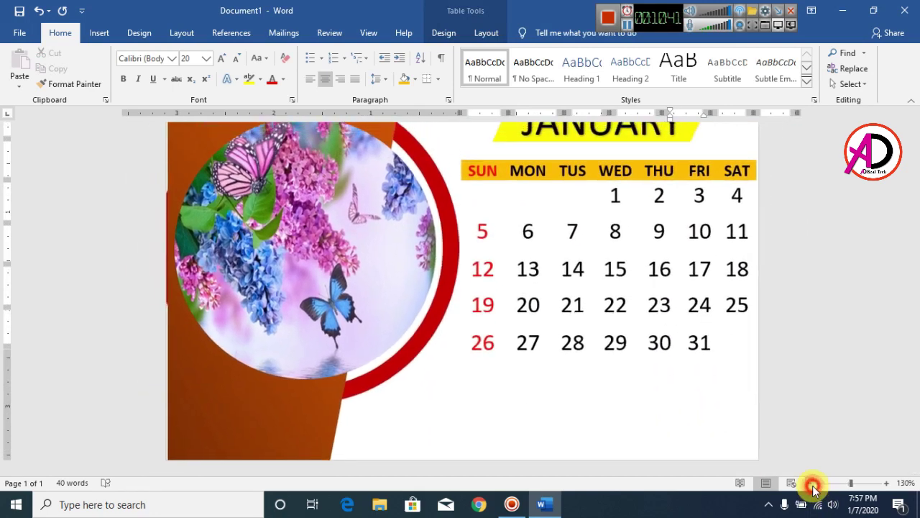
{"action": "left_click", "coordinate": [535, 416]}
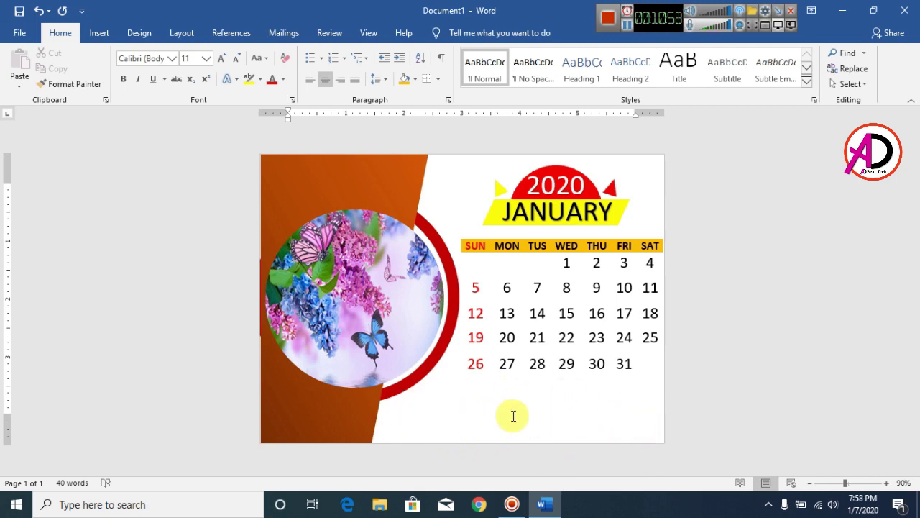
Insert the round education foundation logo picture from the New Volume (E:) drive into the calendar page
{"action": "left_click", "coordinate": [96, 38]}
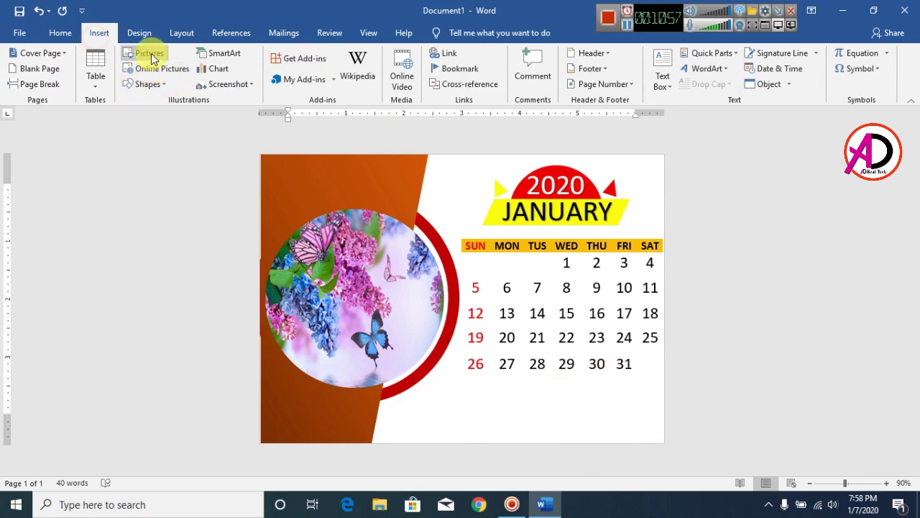
{"action": "left_click", "coordinate": [151, 57]}
{"action": "scroll", "coordinate": [411, 165], "scroll_direction": "down", "scroll_amount": 5}
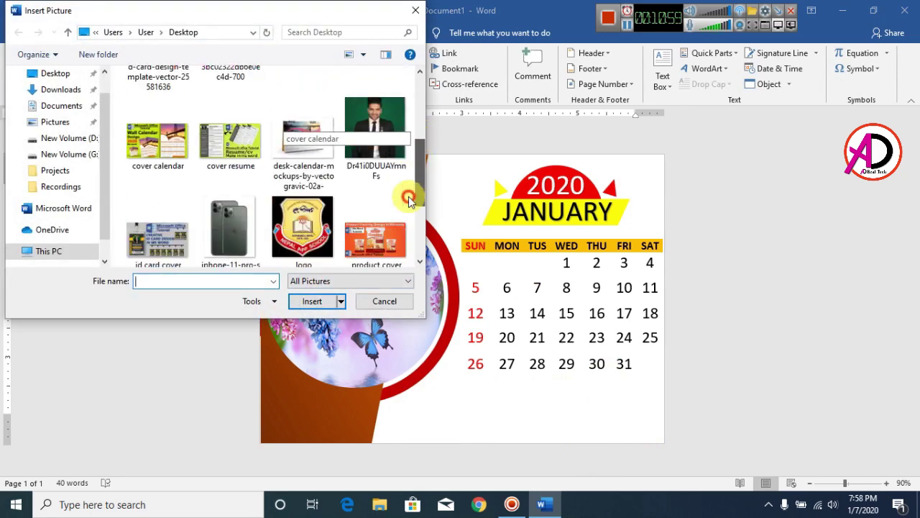
{"action": "left_click", "coordinate": [72, 250]}
{"action": "scroll", "coordinate": [370, 179], "scroll_direction": "down", "scroll_amount": 3}
{"action": "left_click_drag", "start_coordinate": [418, 176], "coordinate": [418, 216]}
{"action": "double_click", "coordinate": [230, 192]}
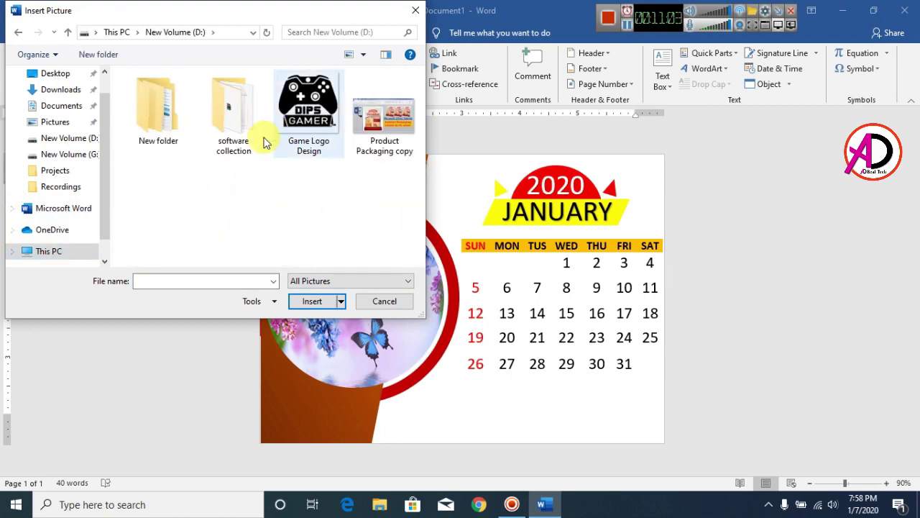
{"action": "left_click_drag", "start_coordinate": [410, 184], "coordinate": [419, 216]}
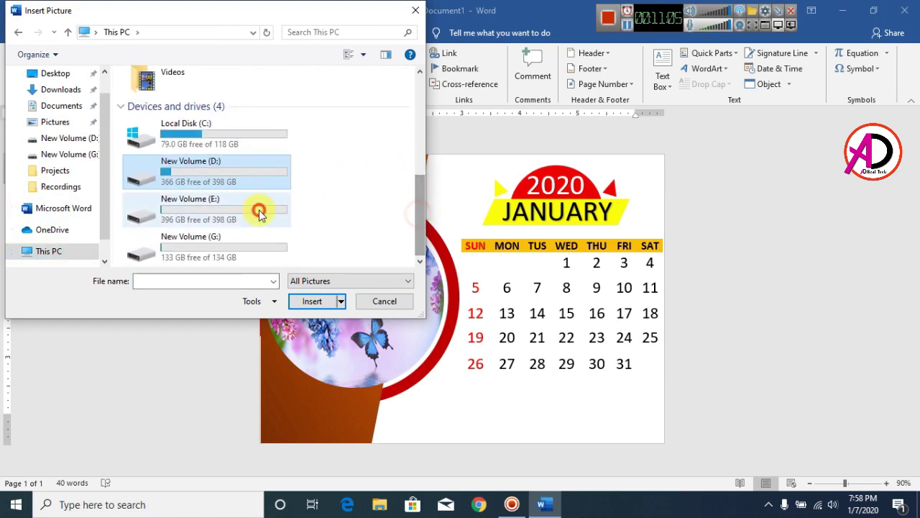
{"action": "double_click", "coordinate": [261, 211]}
{"action": "left_click", "coordinate": [310, 230]}
{"action": "left_click", "coordinate": [316, 301]}
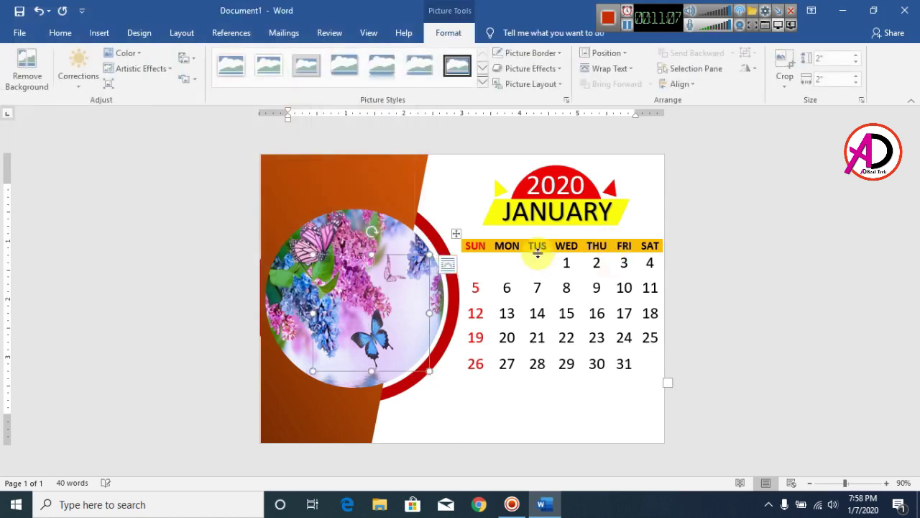
Set the logo's text wrapping to In Front of Text, shrink it to about 0.7 x 0.7 inches and place it below the red ring
{"action": "left_click", "coordinate": [623, 68]}
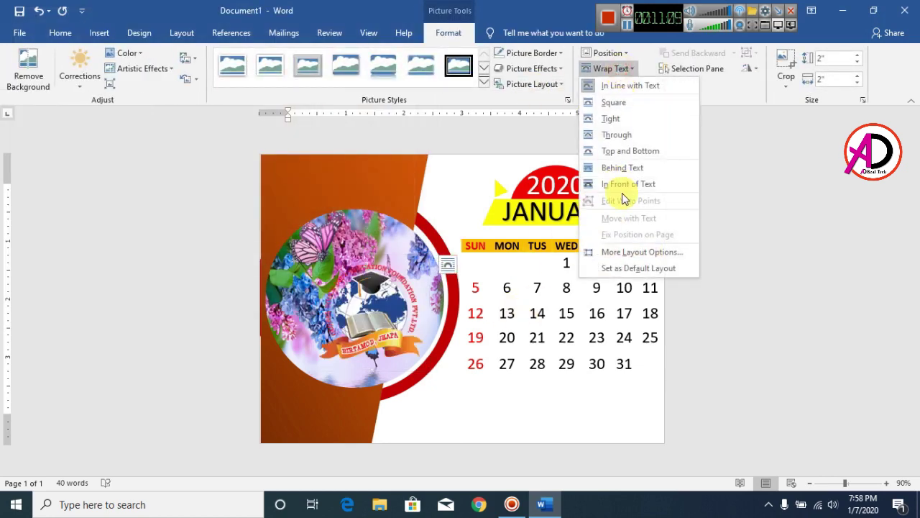
{"action": "left_click", "coordinate": [622, 184]}
{"action": "left_click_drag", "start_coordinate": [428, 260], "coordinate": [423, 417]}
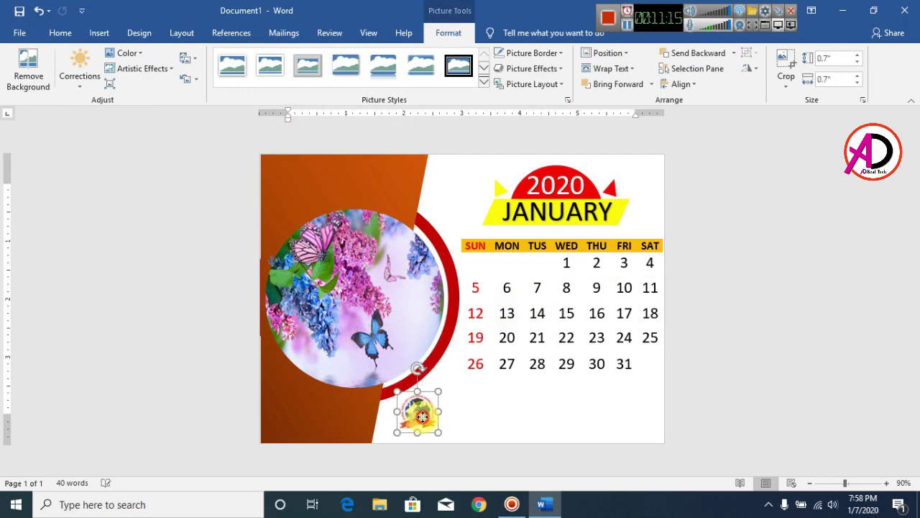
{"action": "left_click", "coordinate": [495, 415]}
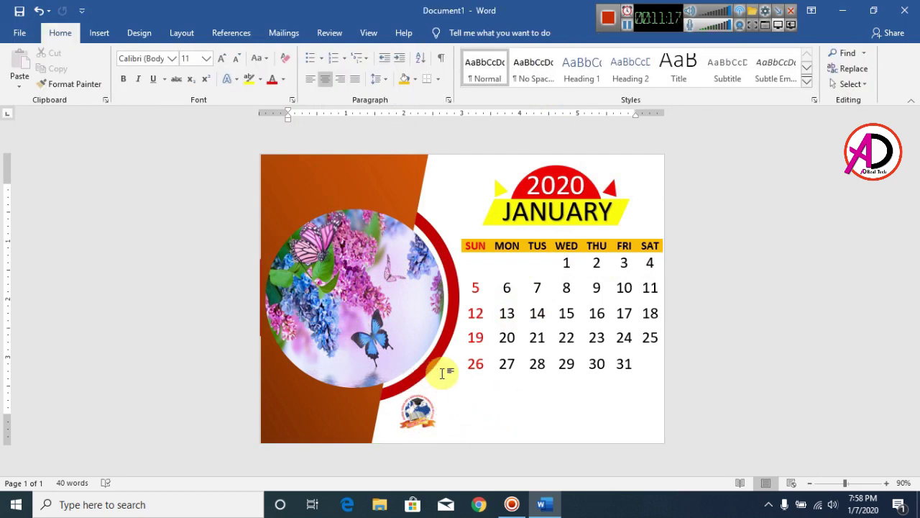
Enlarge the logo slightly and reposition it in the white area below the red ring, beside the orange panel
{"action": "left_click", "coordinate": [886, 483]}
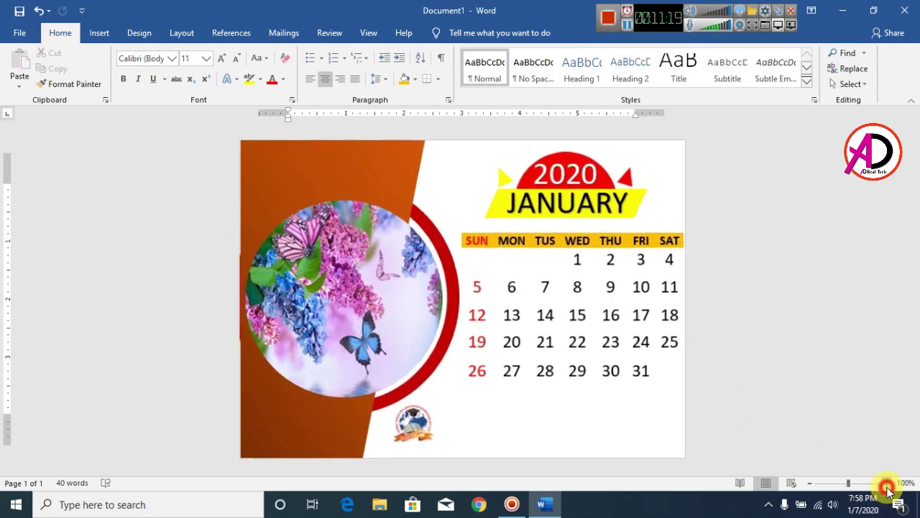
{"action": "left_click", "coordinate": [887, 483]}
{"action": "left_click", "coordinate": [886, 483]}
{"action": "left_click", "coordinate": [887, 483]}
{"action": "left_click", "coordinate": [887, 483]}
{"action": "left_click", "coordinate": [886, 483]}
{"action": "scroll", "coordinate": [593, 345], "scroll_direction": "down", "scroll_amount": 3}
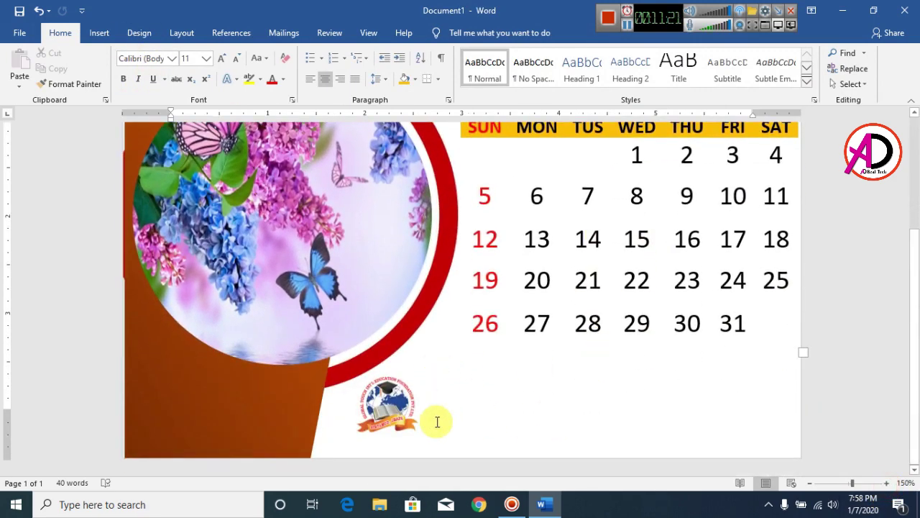
{"action": "left_click", "coordinate": [387, 401]}
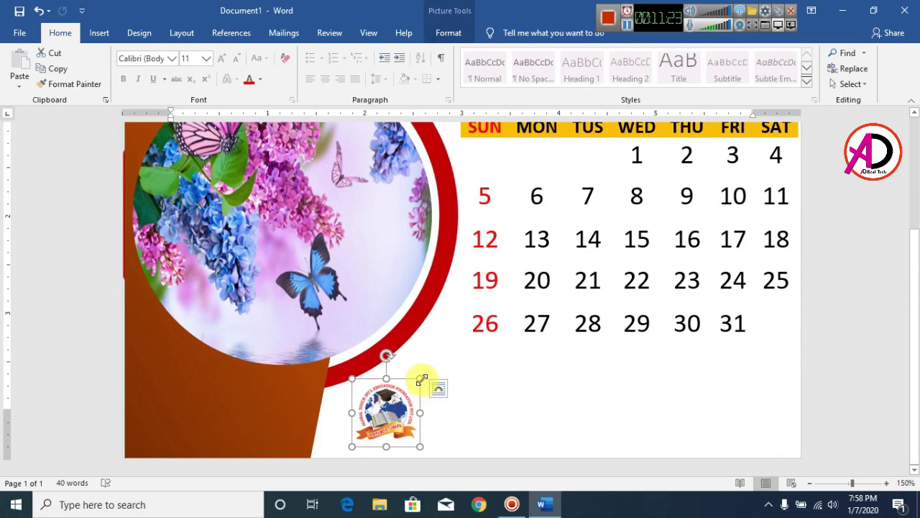
{"action": "left_click_drag", "start_coordinate": [422, 378], "coordinate": [430, 369]}
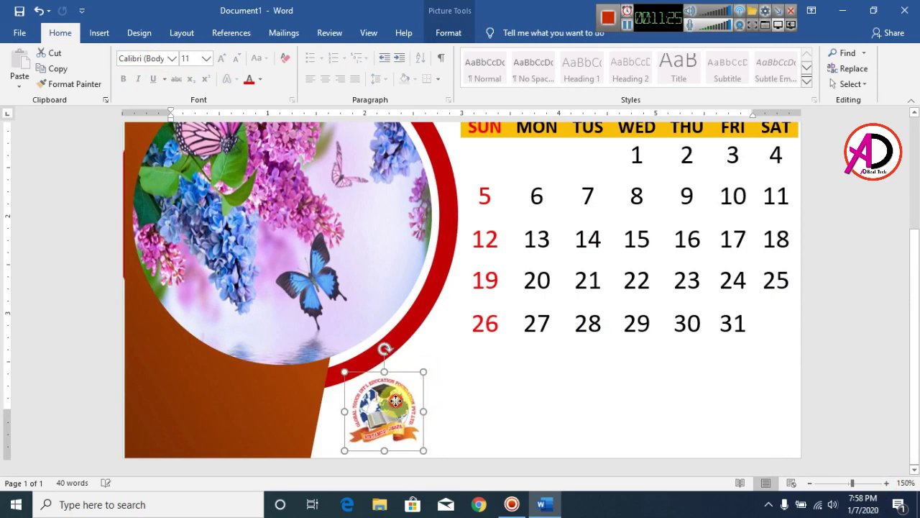
{"action": "left_click", "coordinate": [465, 412]}
Begin inserting a text element in the empty area beside the logo
{"action": "left_click", "coordinate": [98, 31]}
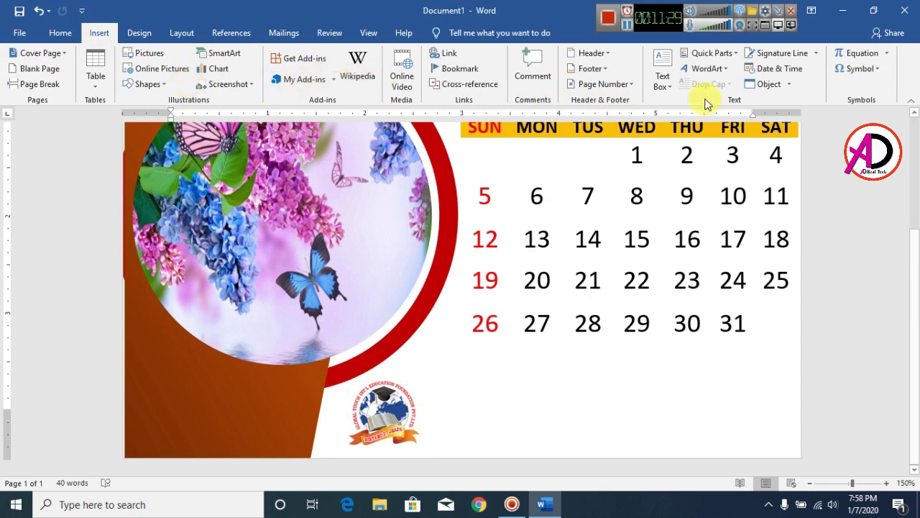